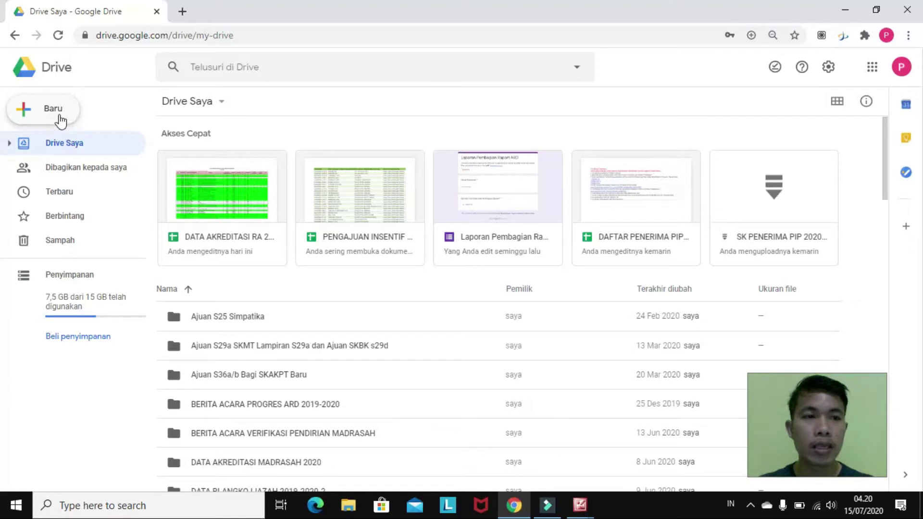
Create a new folder named KELAS 1 in My Drive
left_click(63, 116)
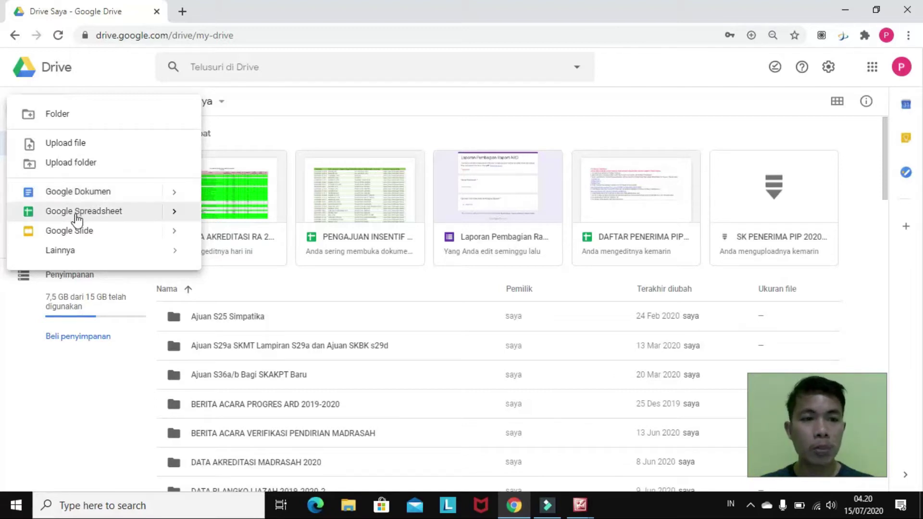
left_click(70, 250)
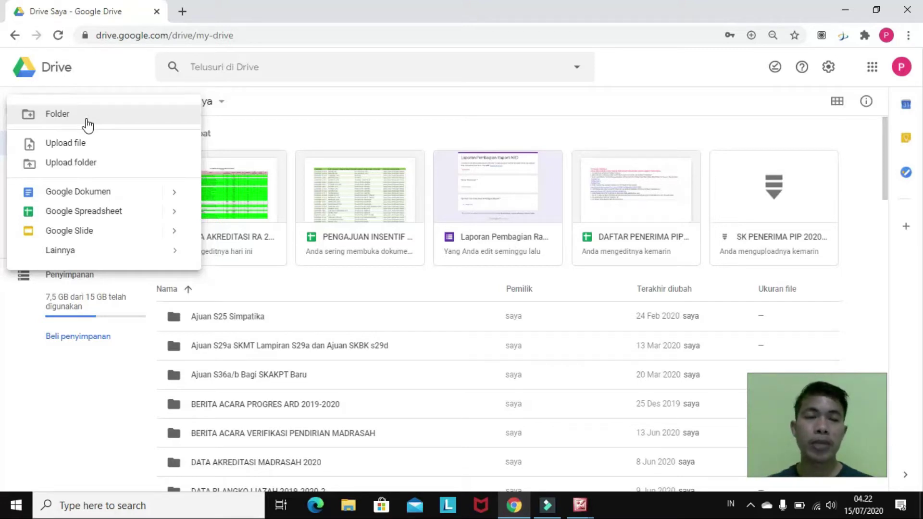
left_click(75, 120)
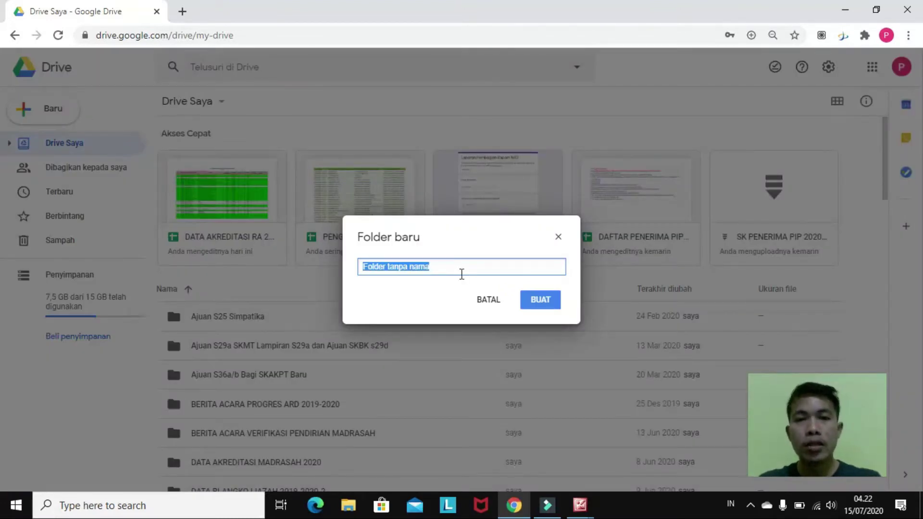
type("K")
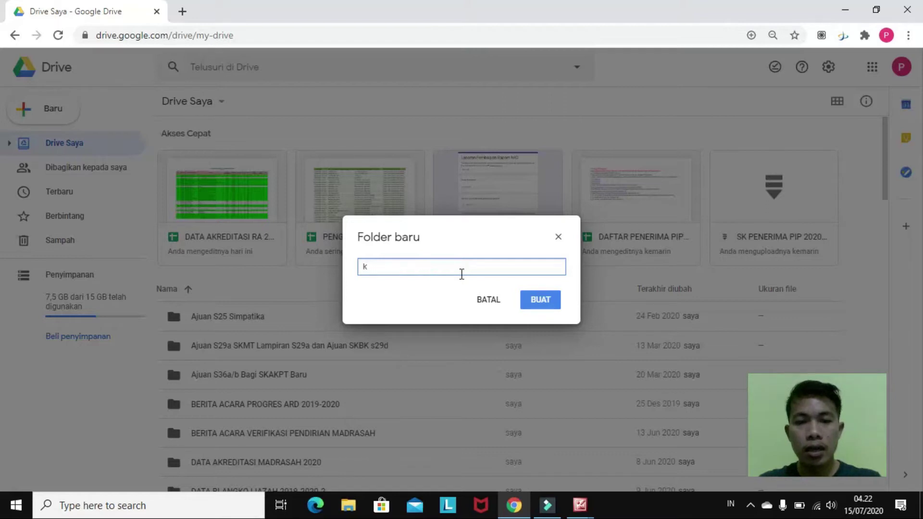
key("BackSpace")
type("KE")
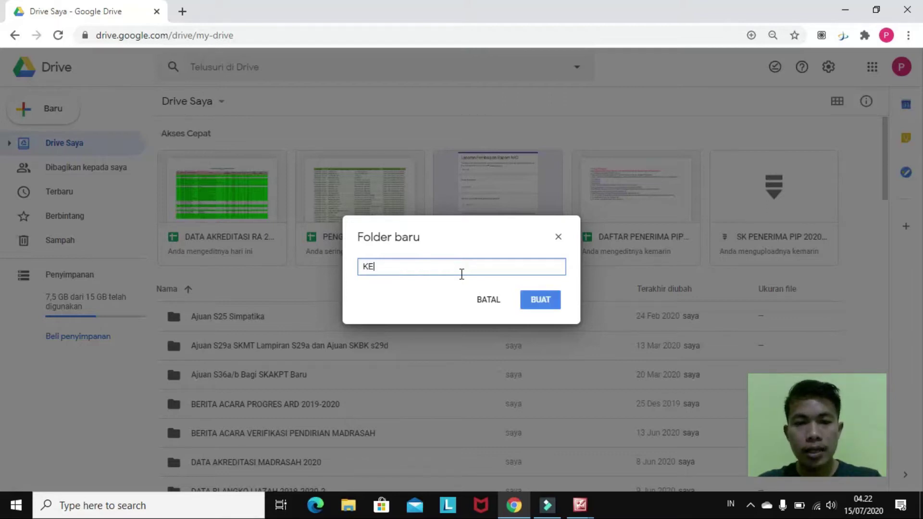
type("LAS")
key("Caps_Lock")
type("1")
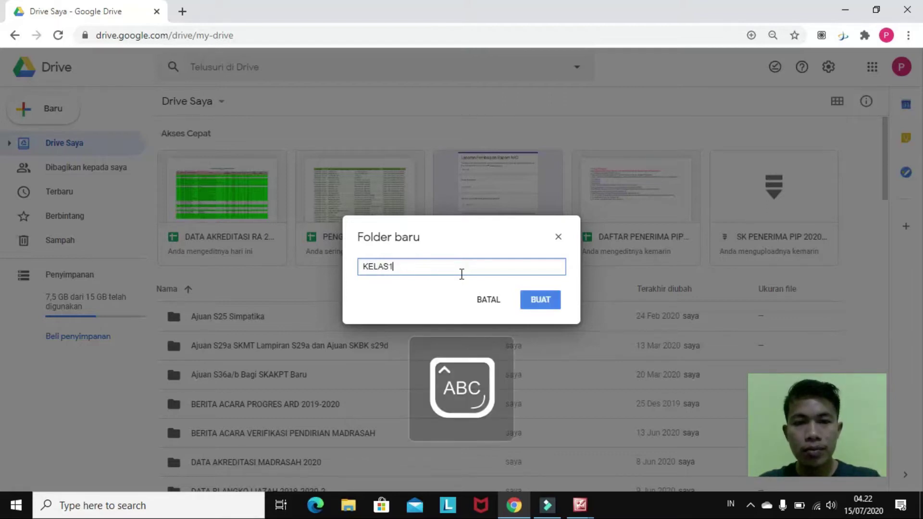
key("BackSpace")
type("1")
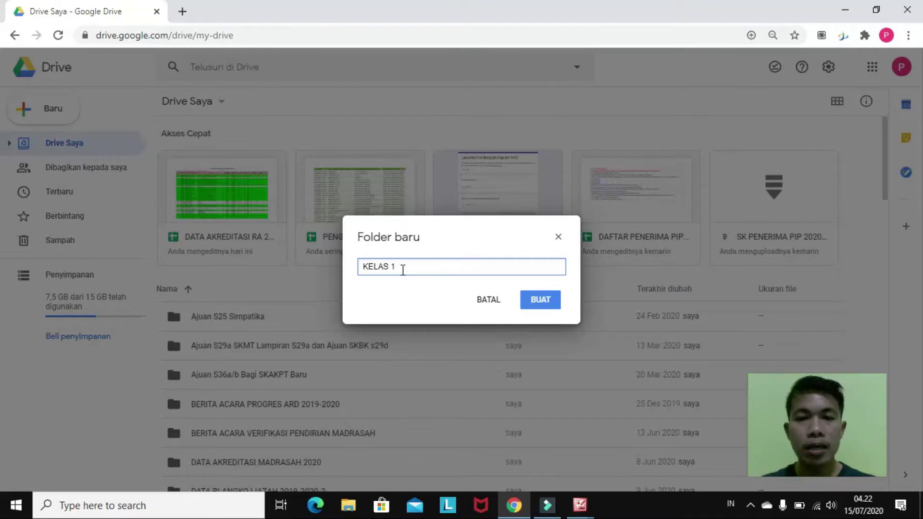
left_click(531, 301)
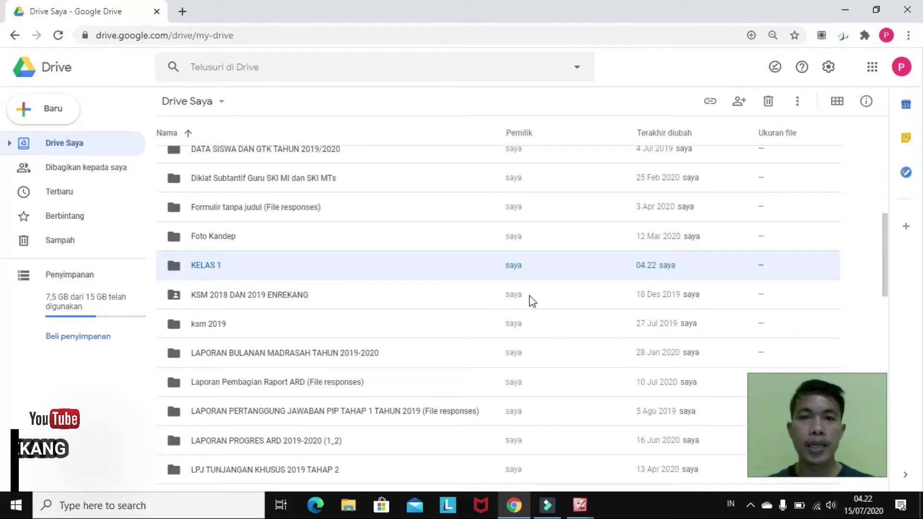
Open the KELAS 1 folder and upload the Excel file Daftar_gbpns_kab_enrekang_2020_April_Juni_2020 from Documents into it
left_click(215, 272)
double_click(215, 272)
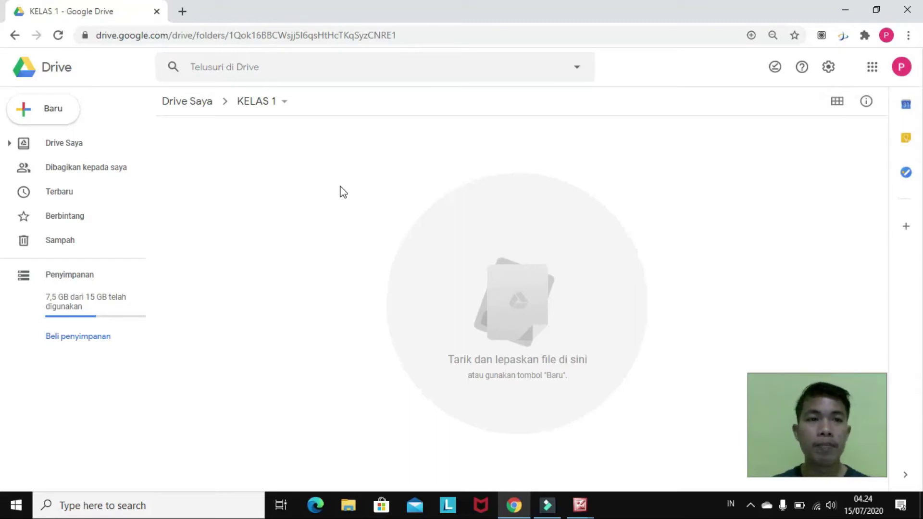
left_click(62, 120)
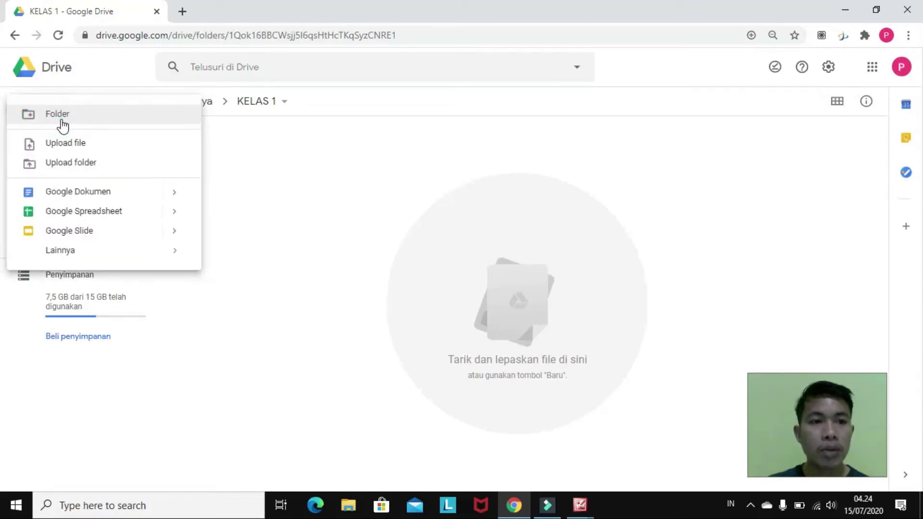
left_click(58, 147)
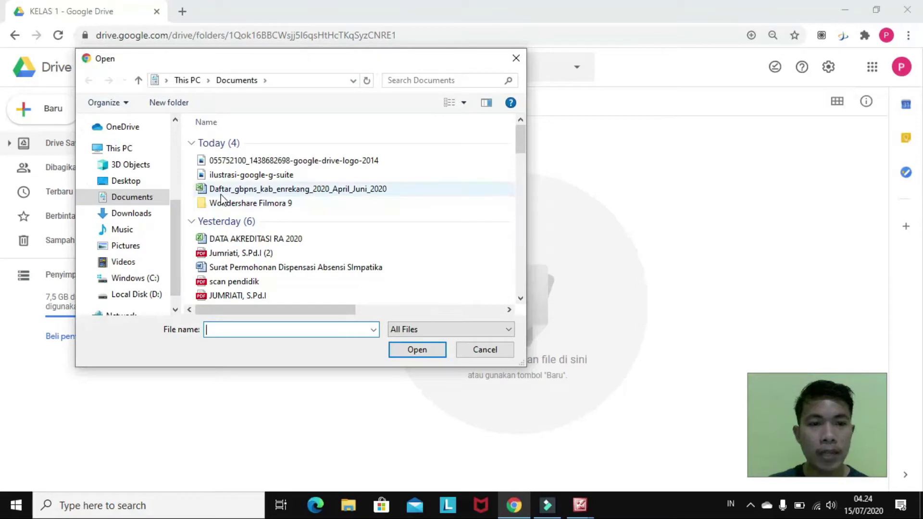
left_click(225, 255)
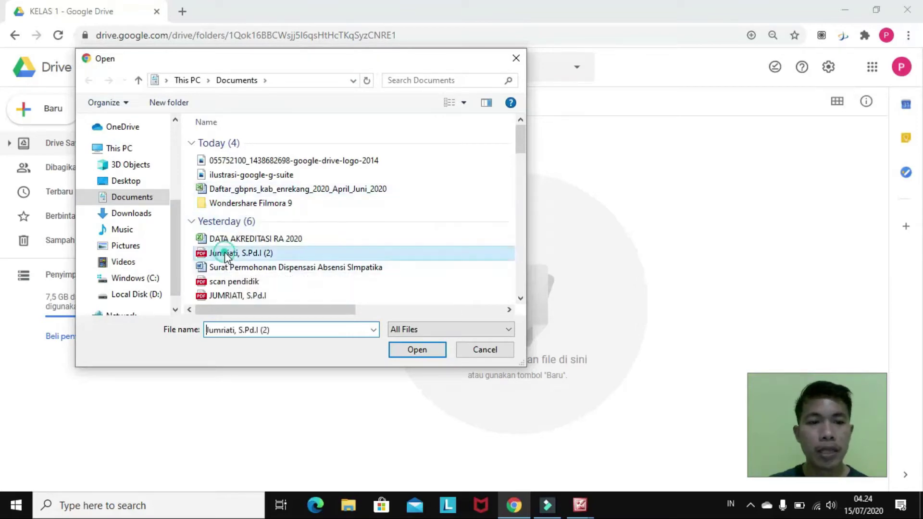
left_click(218, 190)
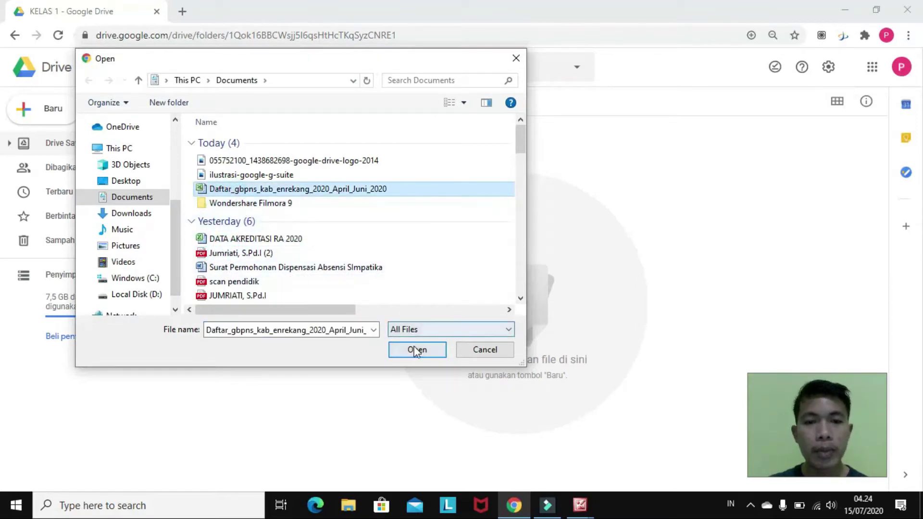
left_click(315, 202)
left_click(315, 180)
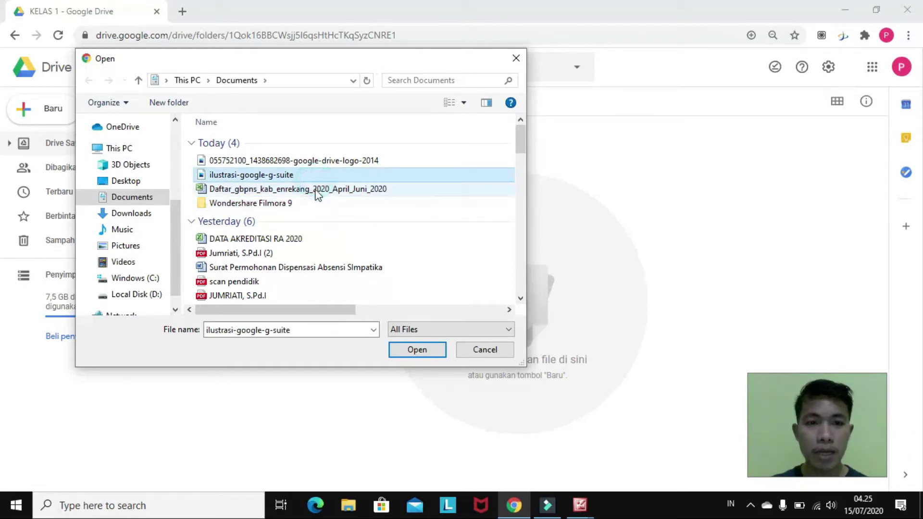
left_click(315, 190)
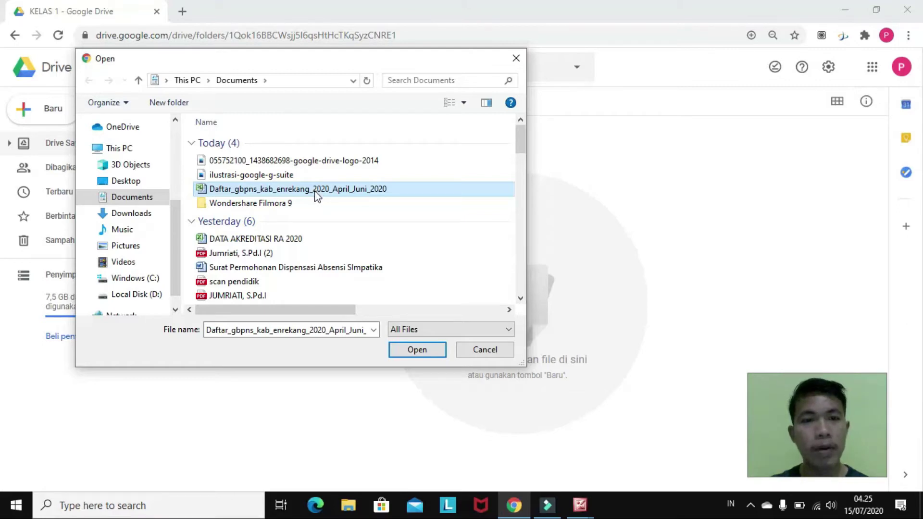
left_click(424, 350)
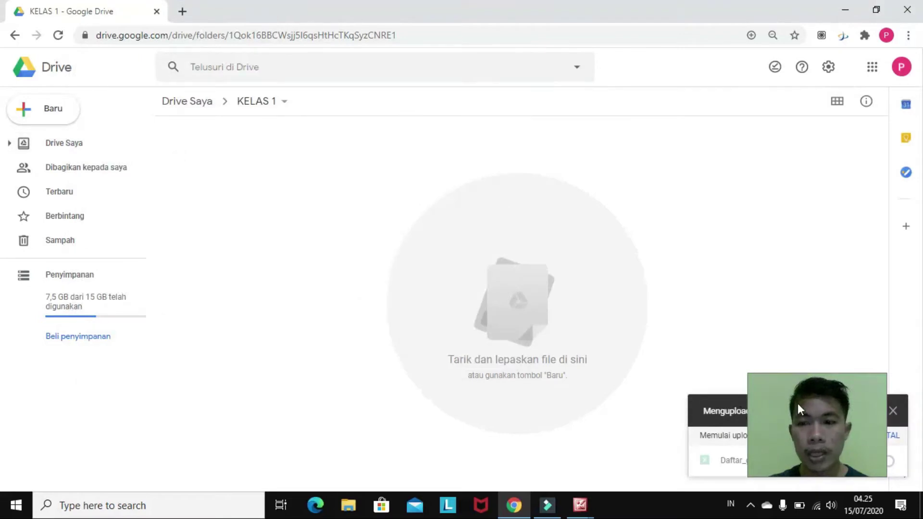
left_click_drag(791, 403, 788, 262)
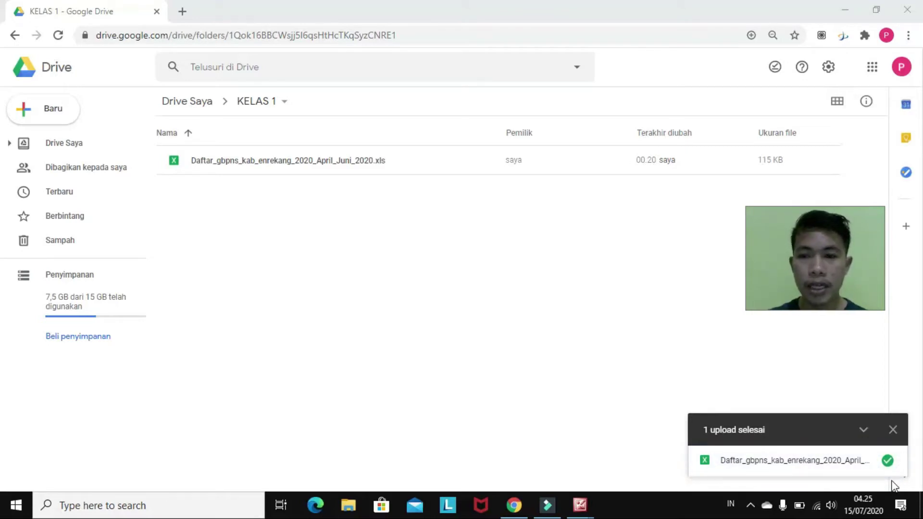
left_click(893, 430)
left_click_drag(820, 269, 827, 431)
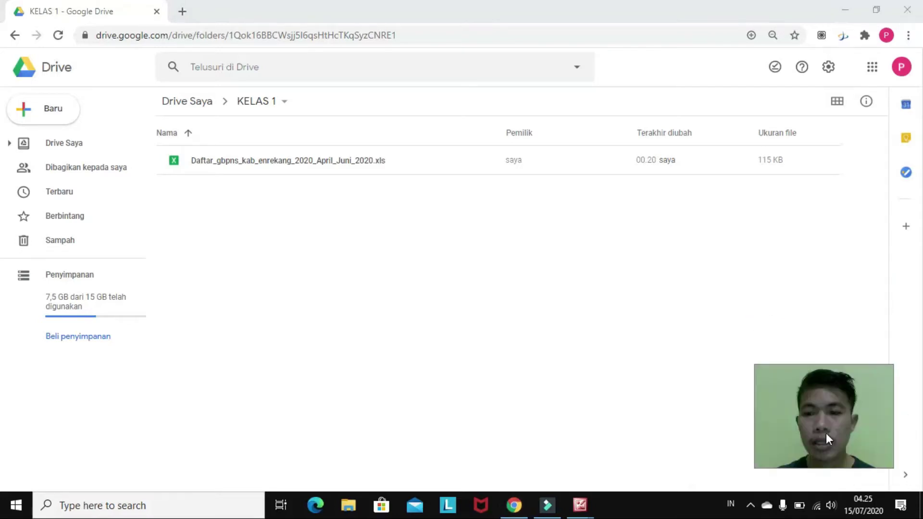
Open the uploaded .xls file with Google Sheets and save it as a Google Spreadsheet
double_click(176, 164)
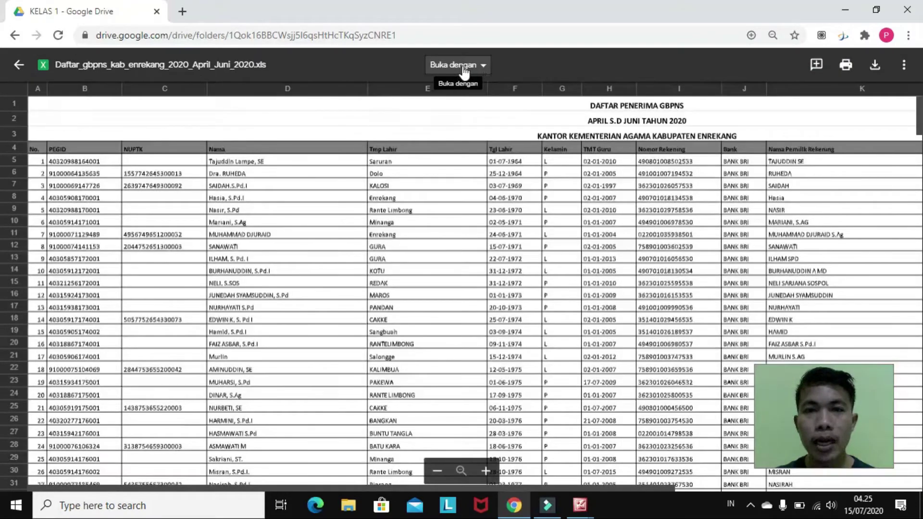
left_click(463, 71)
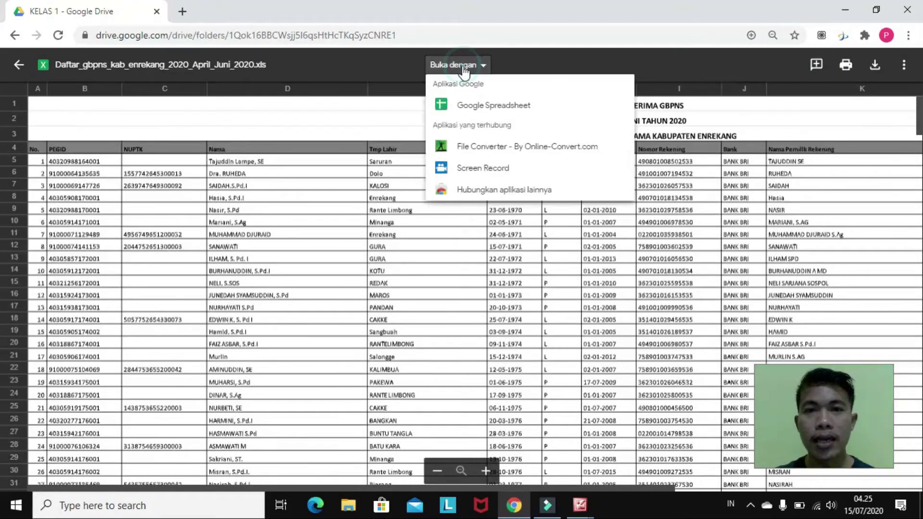
left_click(473, 117)
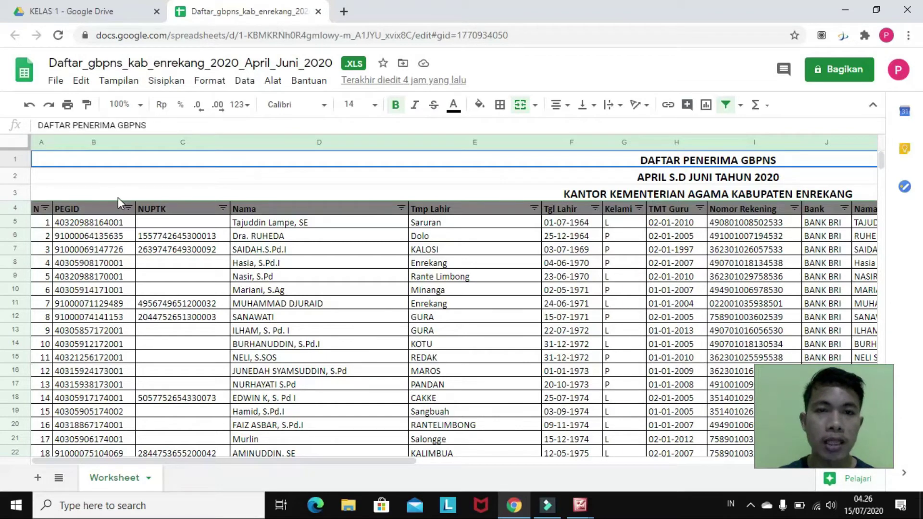
left_click(57, 81)
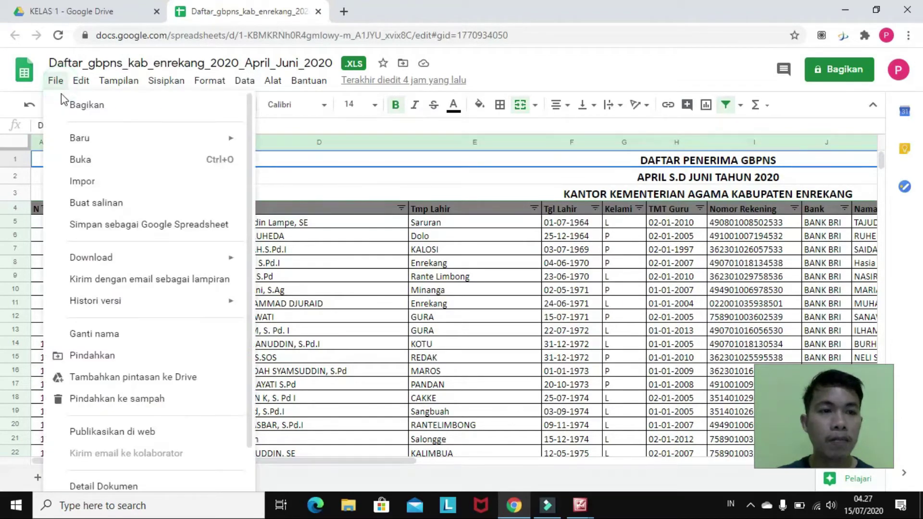
left_click(86, 225)
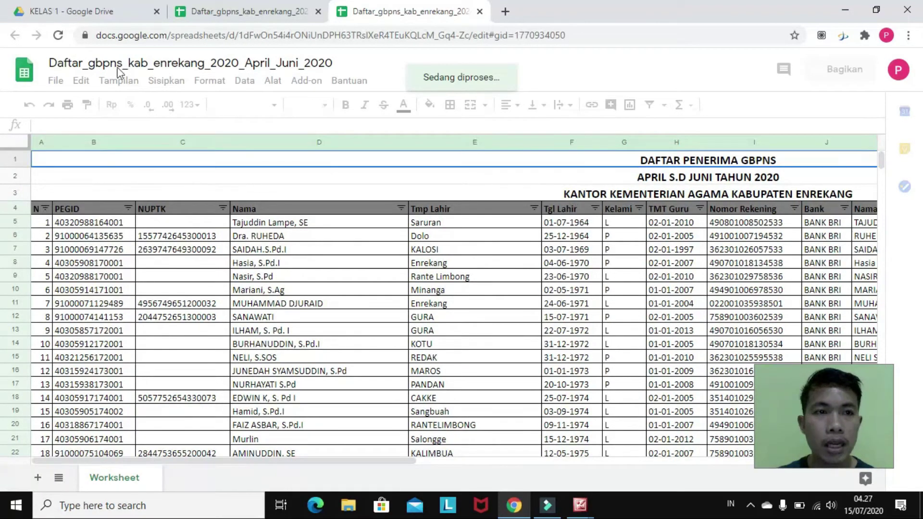
Return to the KELAS 1 folder in Drive and delete the original .xls file, leaving the Google Spreadsheet version selected
left_click(93, 15)
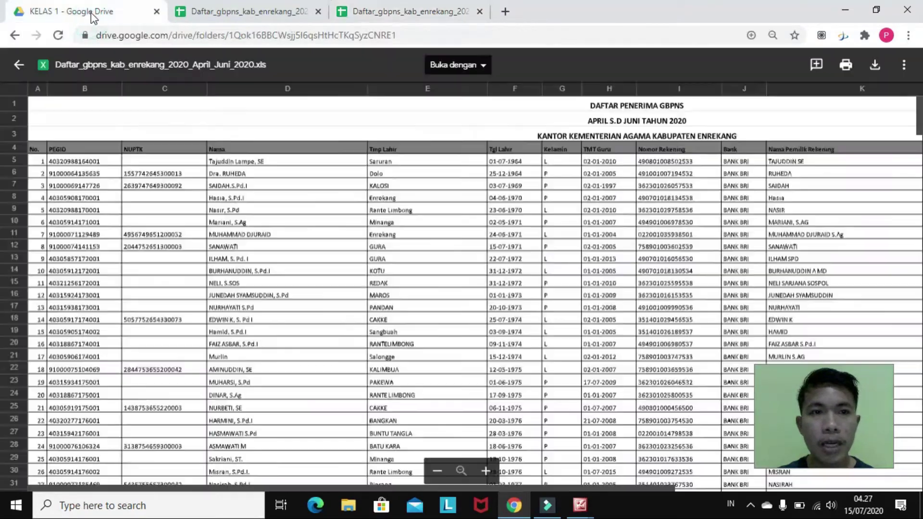
left_click(19, 65)
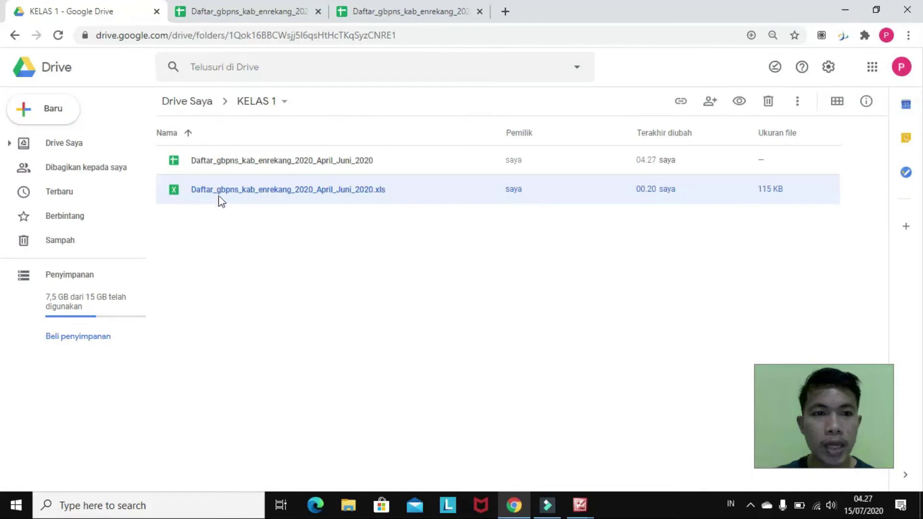
left_click(171, 165)
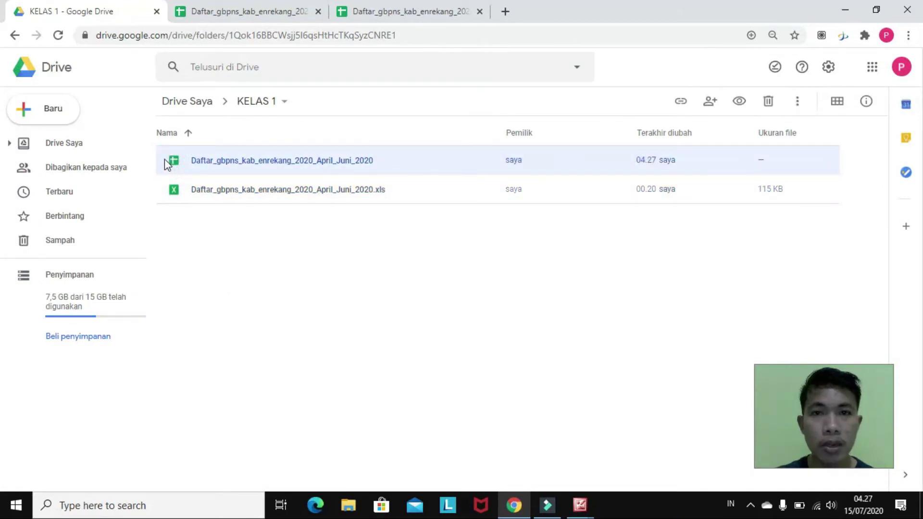
left_click(174, 192)
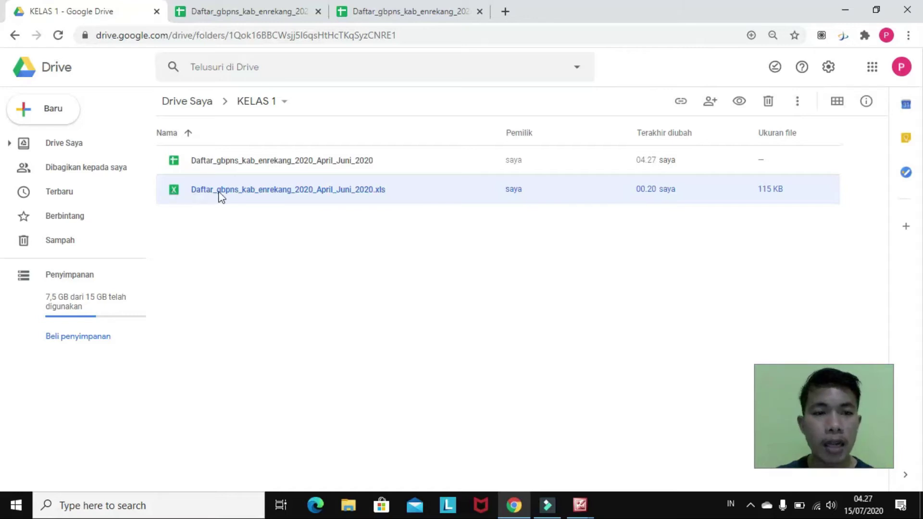
right_click(219, 197)
mouse_move(220, 198)
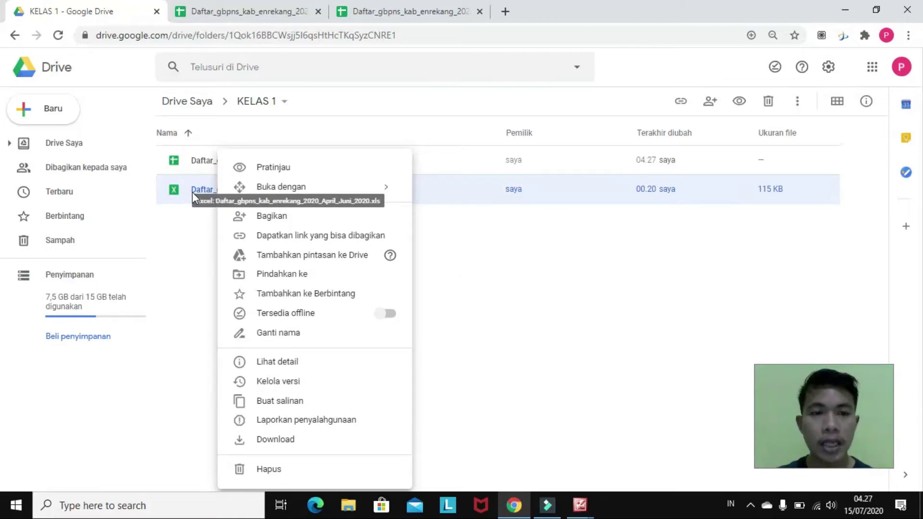
left_click(259, 470)
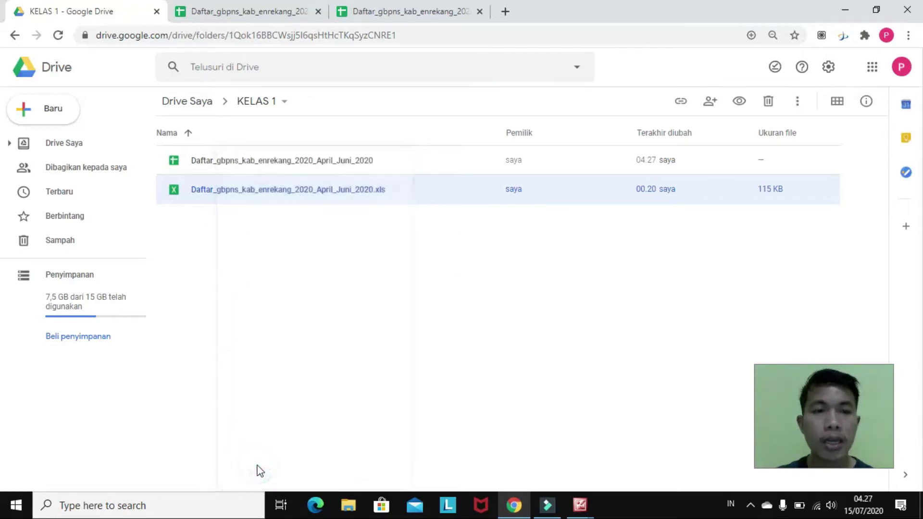
left_click(219, 165)
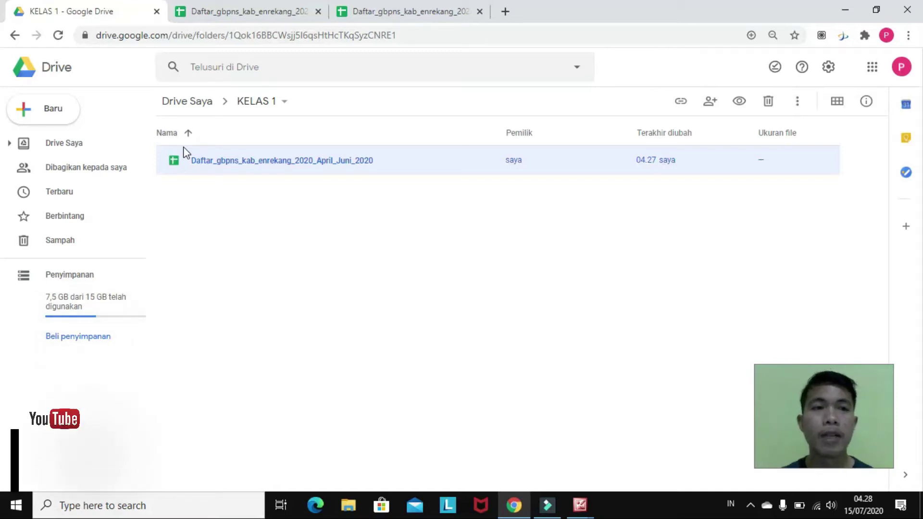
Create a blank Google Spreadsheet inside the KELAS 1 folder
left_click(68, 119)
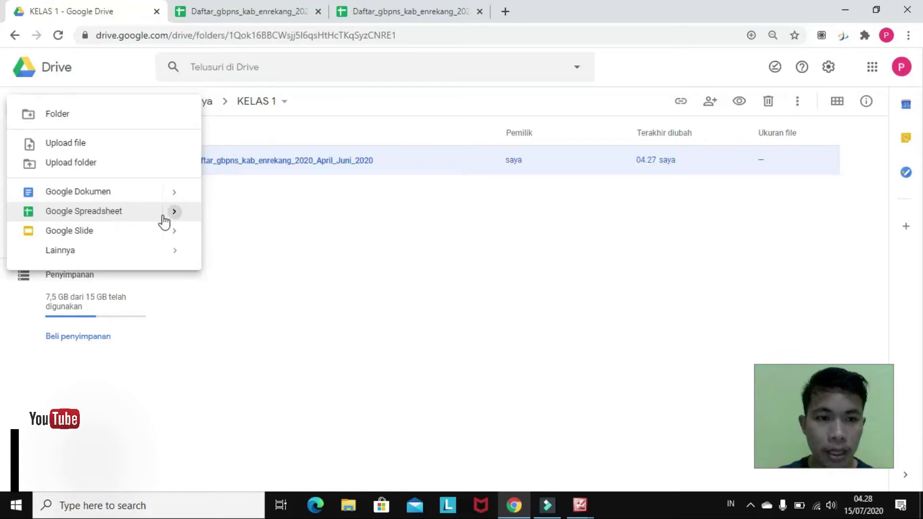
mouse_move(132, 214)
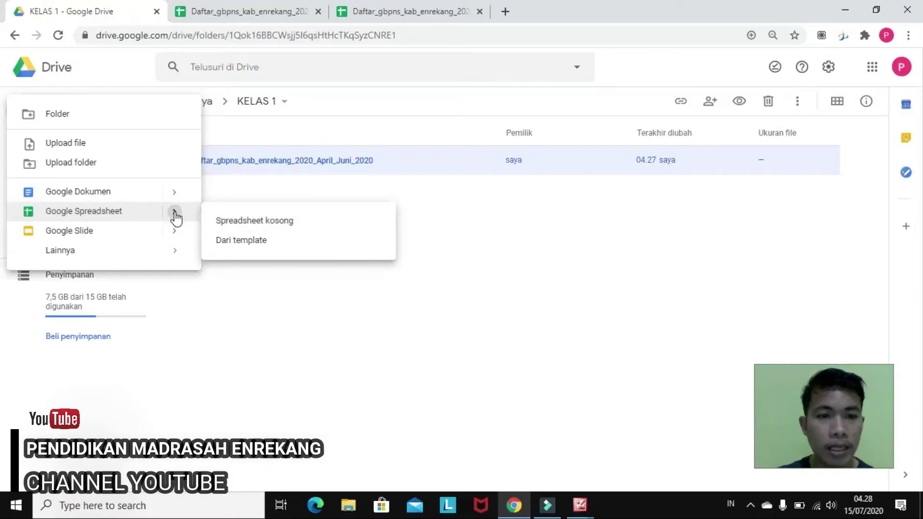
left_click(232, 225)
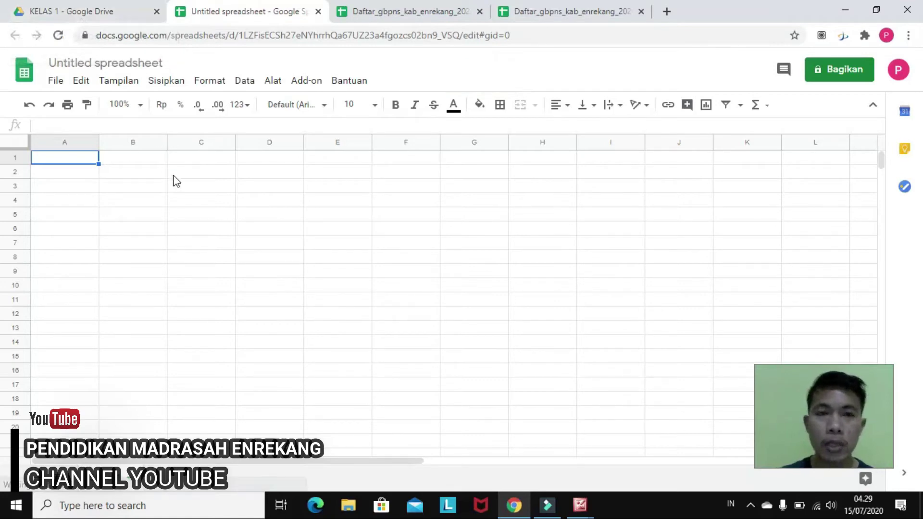
left_click(53, 82)
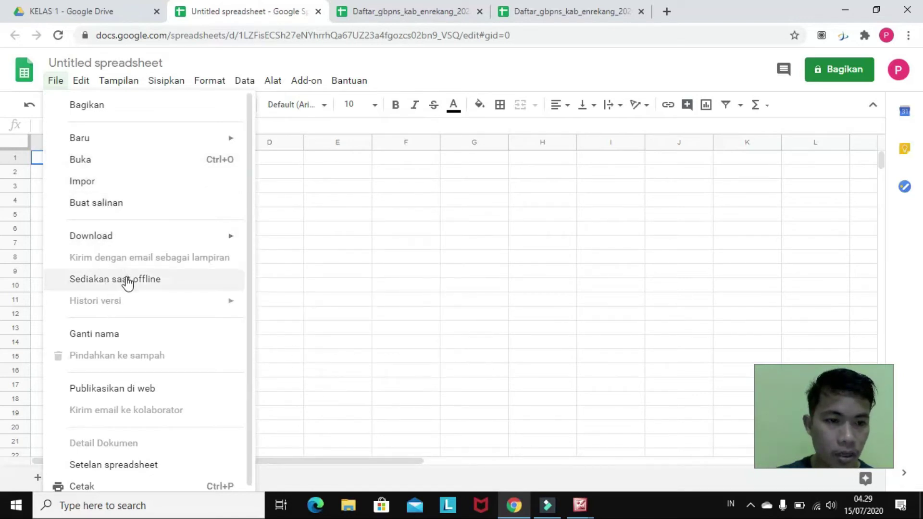
mouse_move(104, 143)
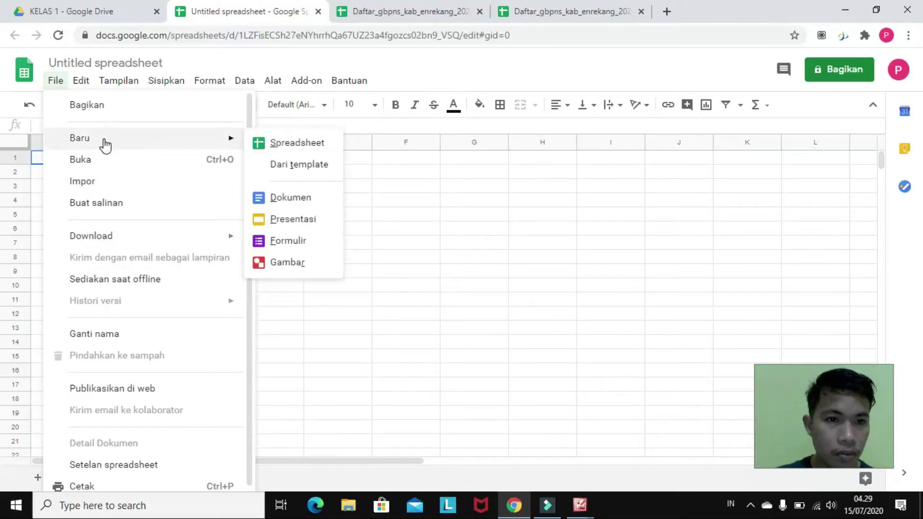
left_click(278, 150)
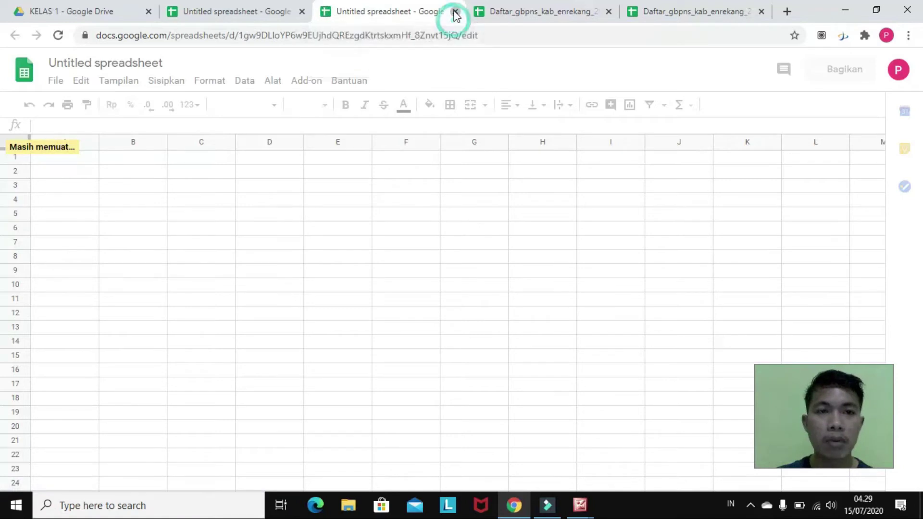
key("ctrl+w")
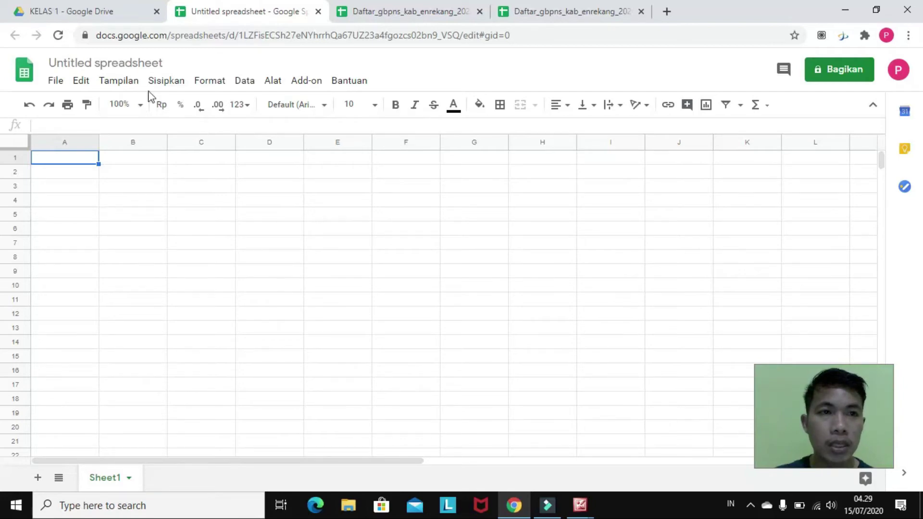
Rename the untitled spreadsheet as MATERI TEMA 1 SUB TEMA MEWARNAI
left_click(123, 64)
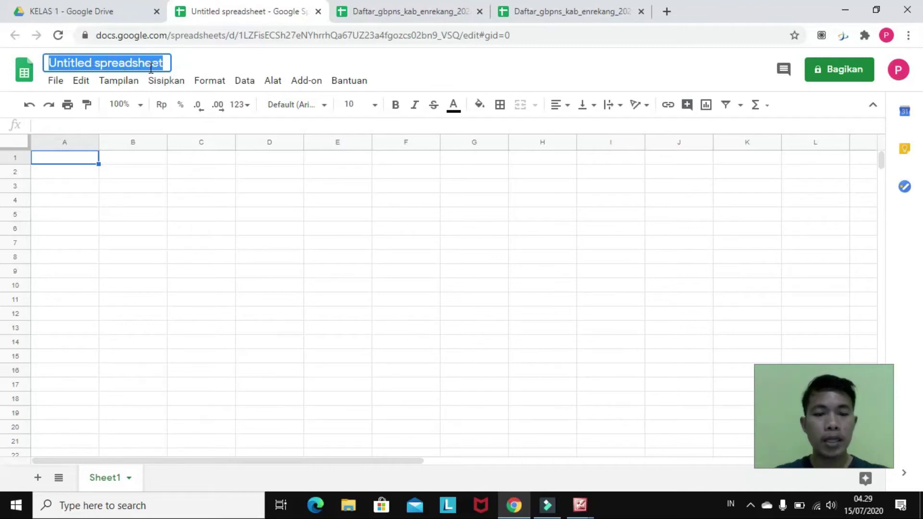
type("MATER")
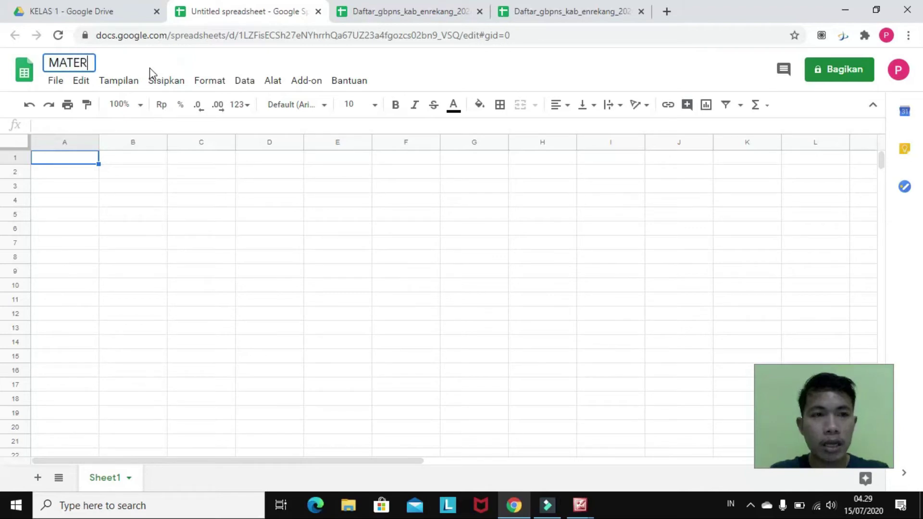
type("I TE")
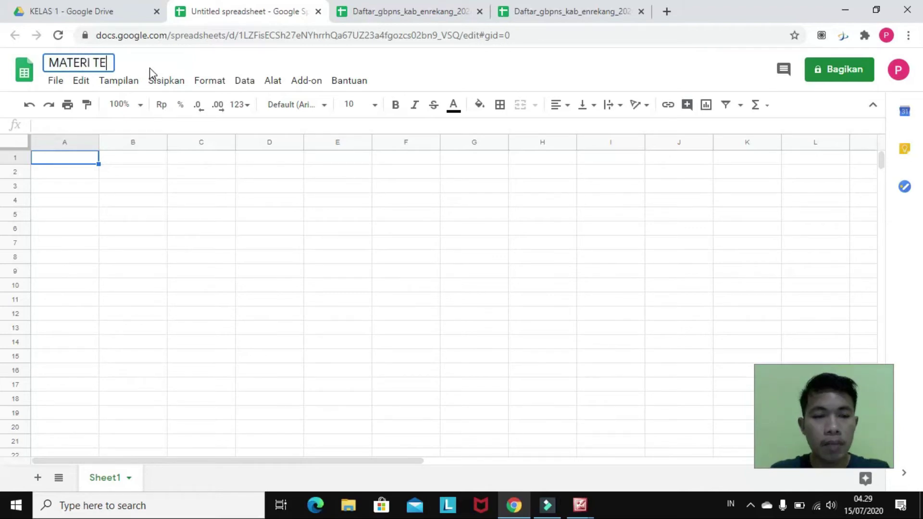
type("MA 1")
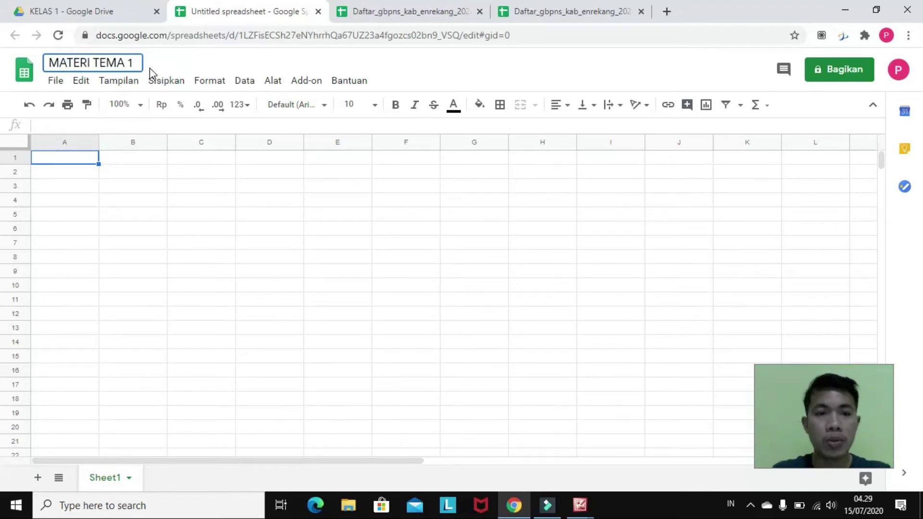
type(" SUB TEM")
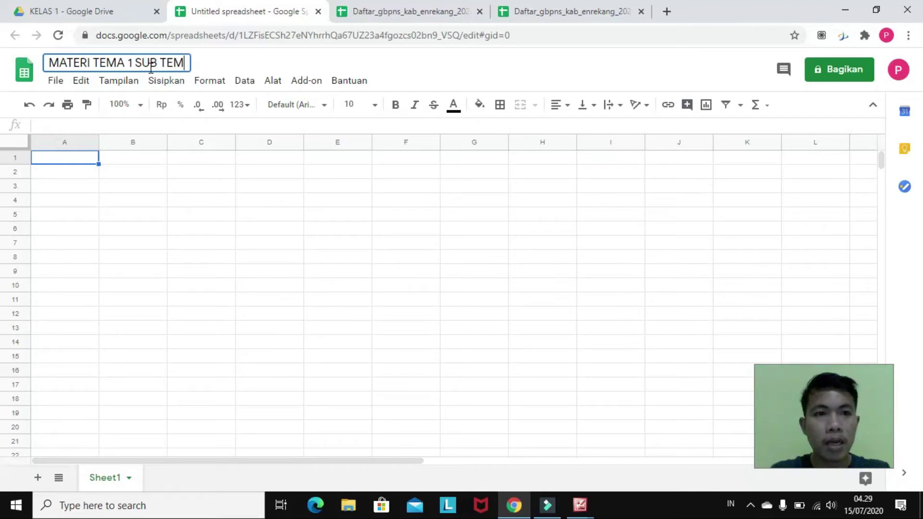
type("A ME")
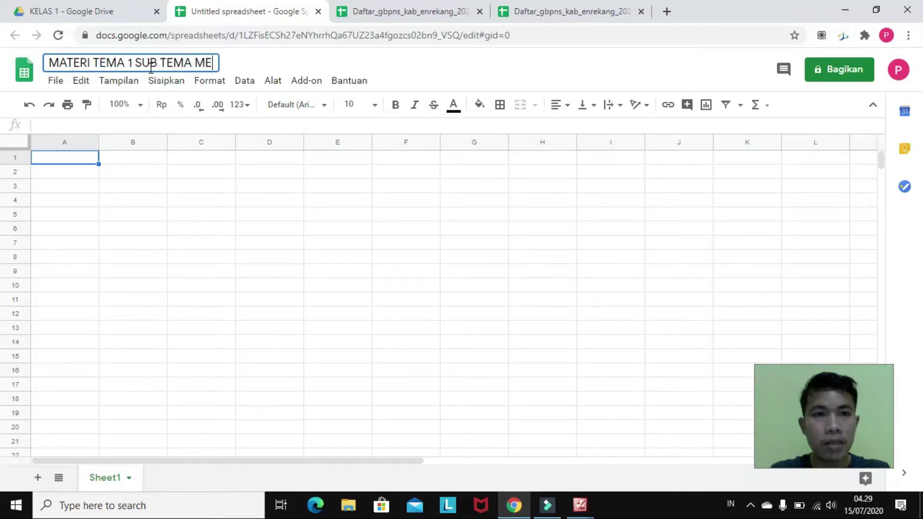
type("WARNAI")
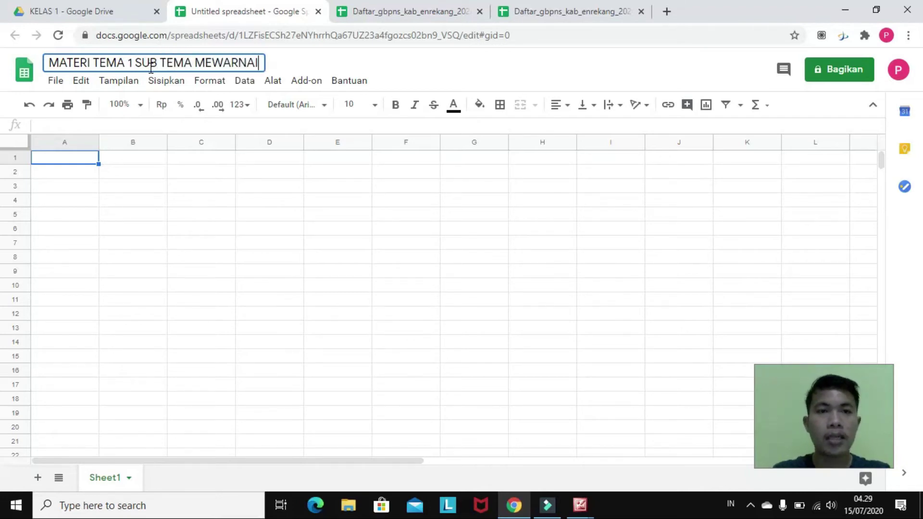
left_click(216, 187)
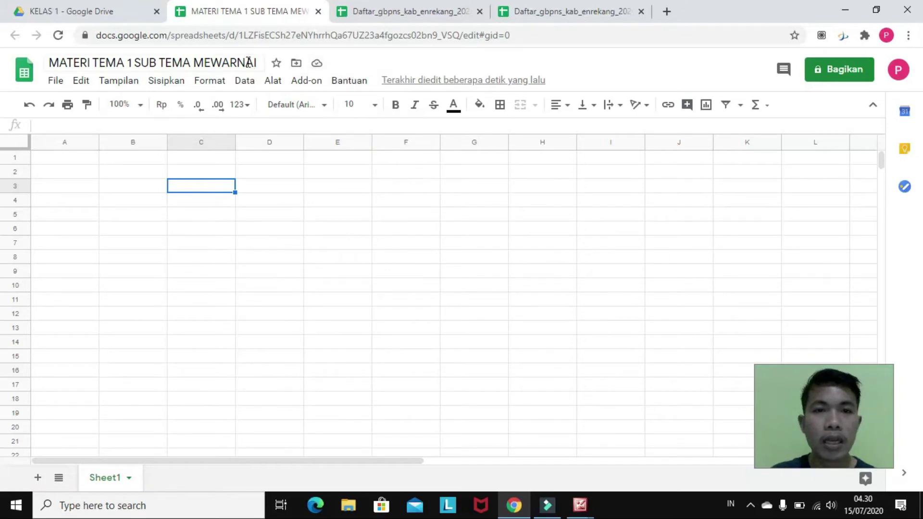
Compare the renamed spreadsheet's title with its entry in the KELAS 1 folder in Drive
left_click(91, 17)
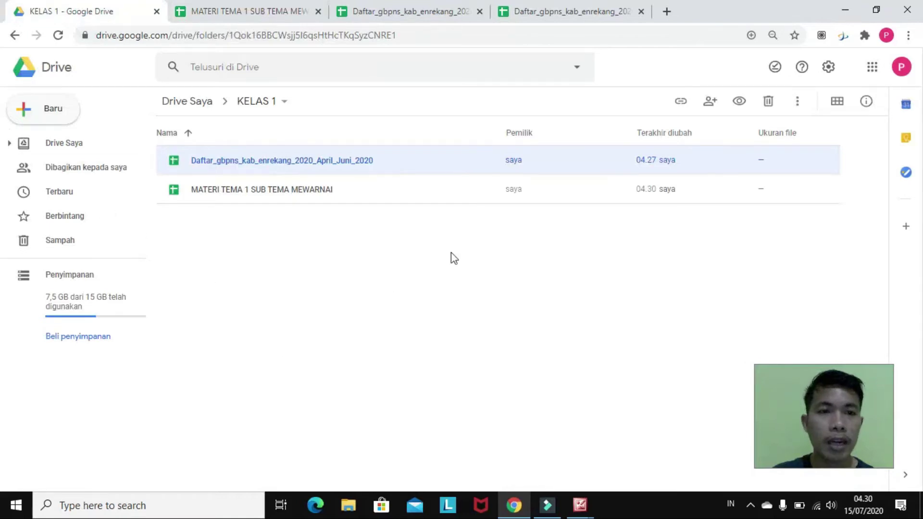
left_click(261, 196)
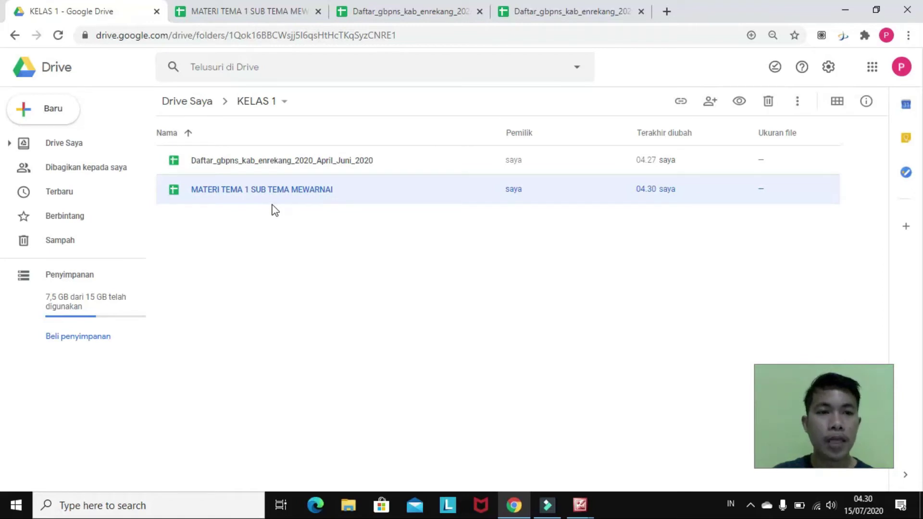
left_click(232, 13)
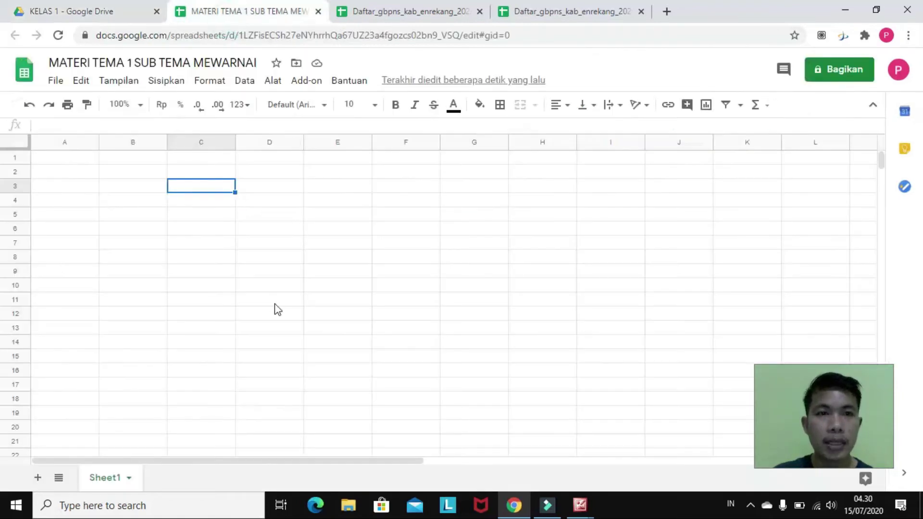
left_click(72, 65)
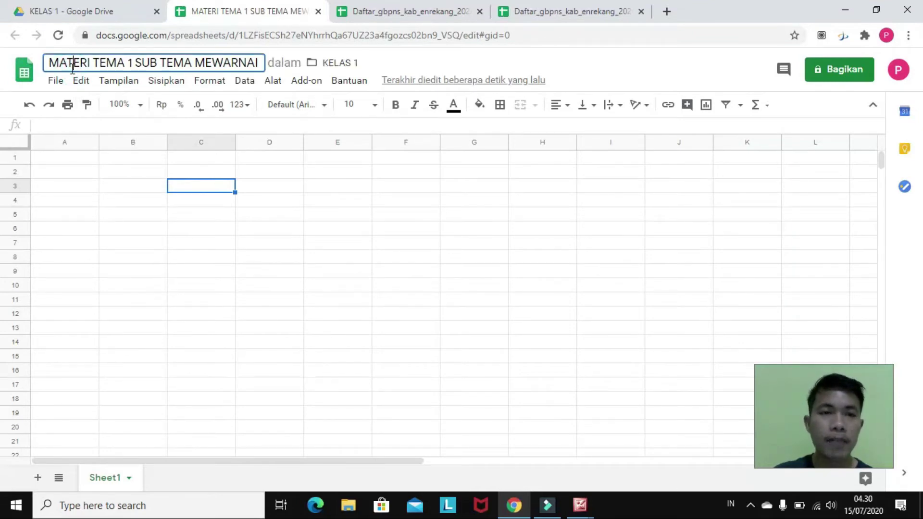
left_click(82, 5)
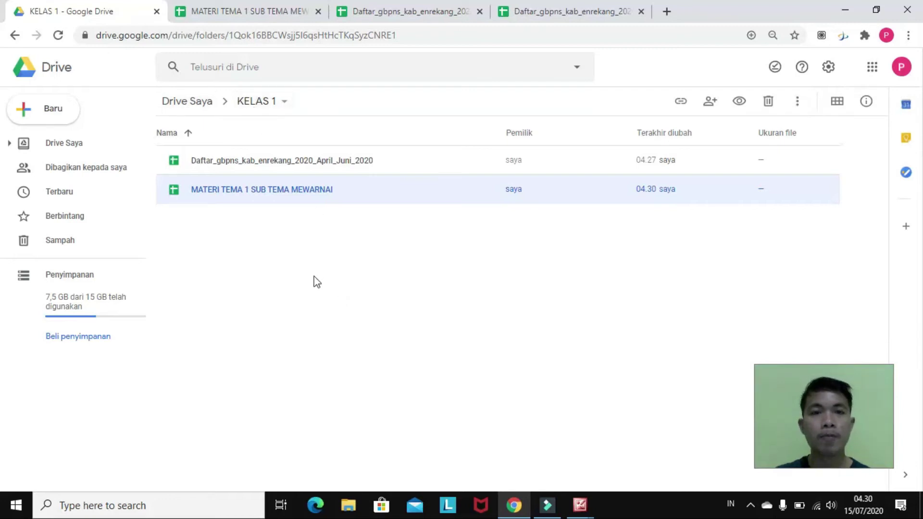
Close the MATERI TEMA 1 SUB TEMA MEWARNAI spreadsheet and both open Daftar_gbpns_kab_enrekang files, returning to the KELAS 1 folder
left_click(242, 17)
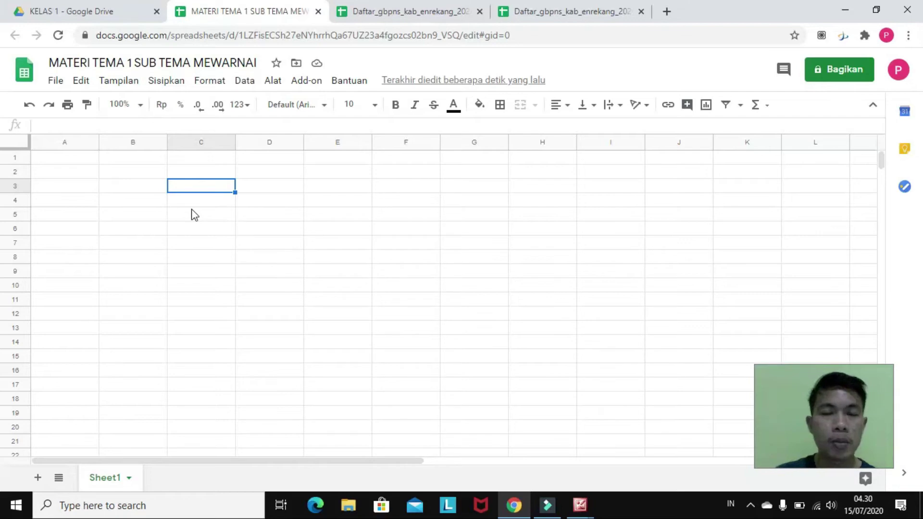
left_click(317, 14)
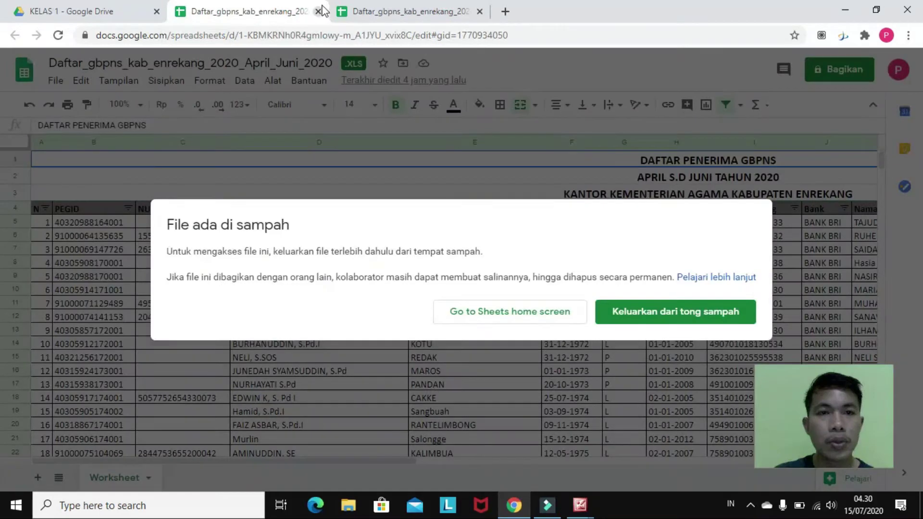
left_click(317, 14)
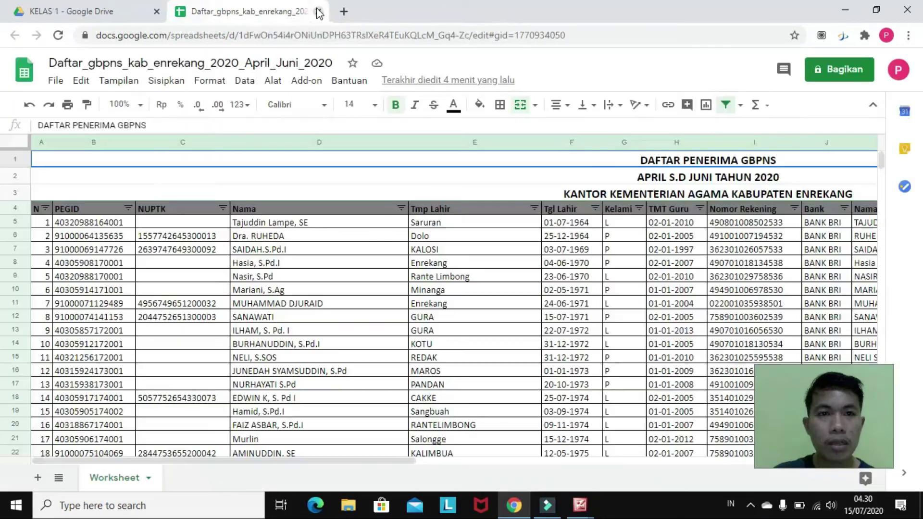
left_click(317, 14)
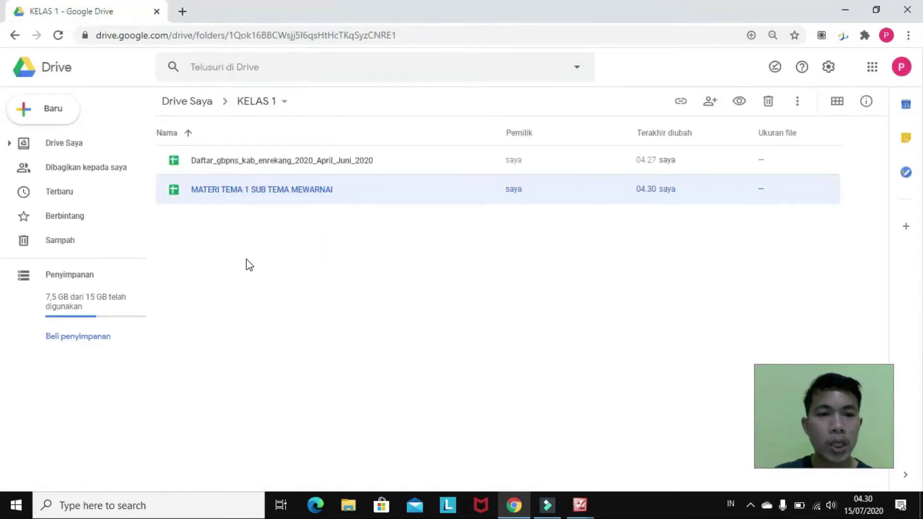
Create a blank Google Docs document inside the KELAS 1 folder
left_click(63, 116)
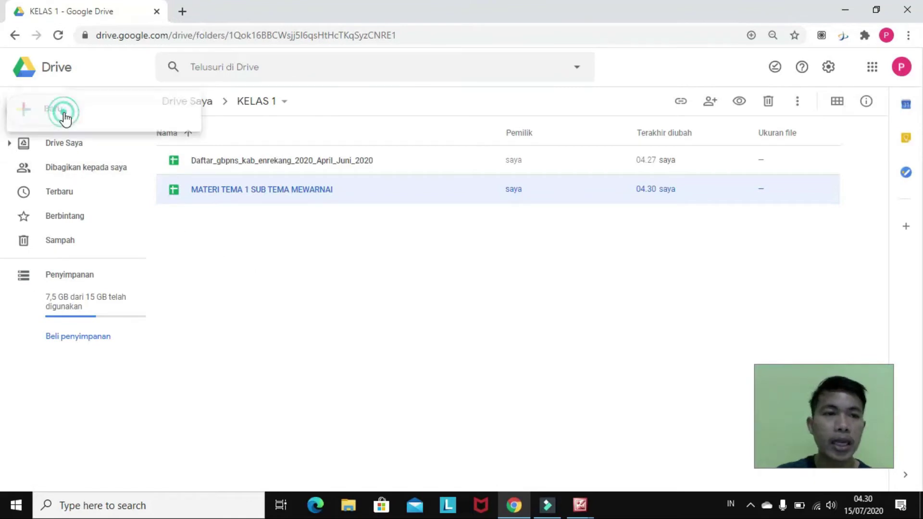
left_click(261, 267)
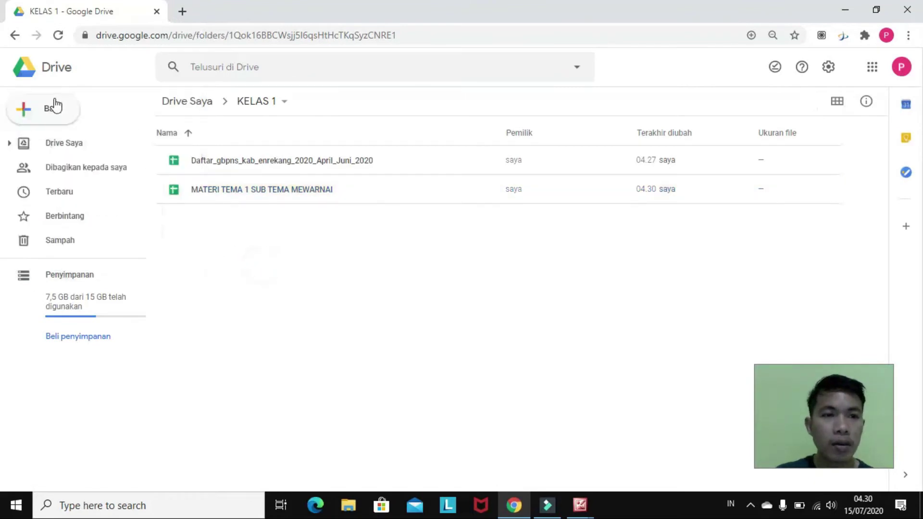
left_click(54, 98)
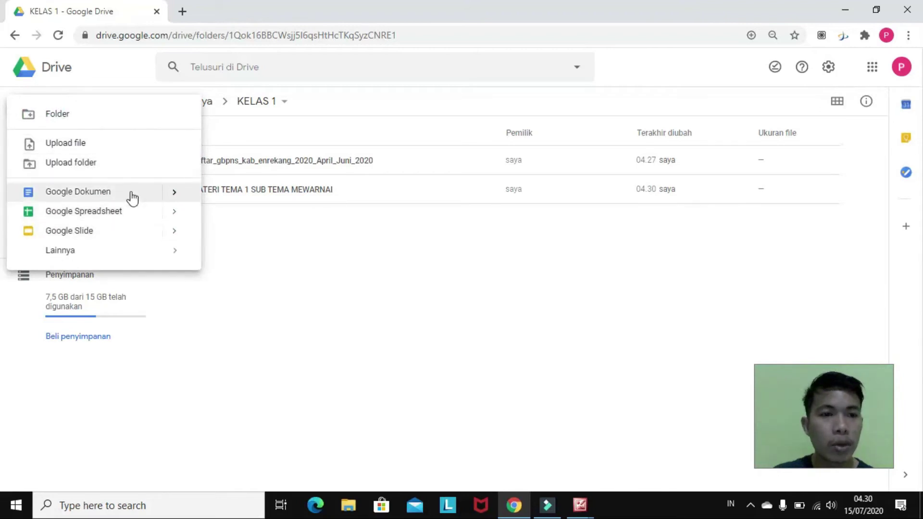
mouse_move(173, 197)
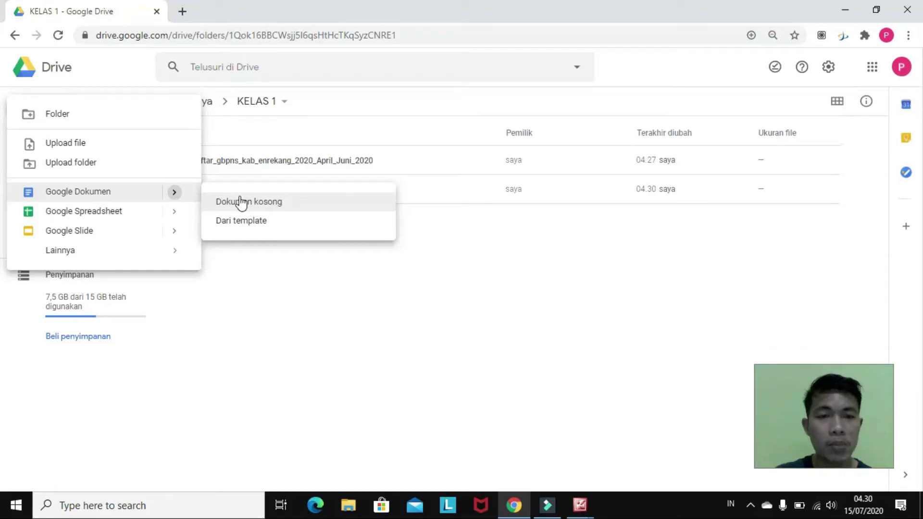
left_click(242, 204)
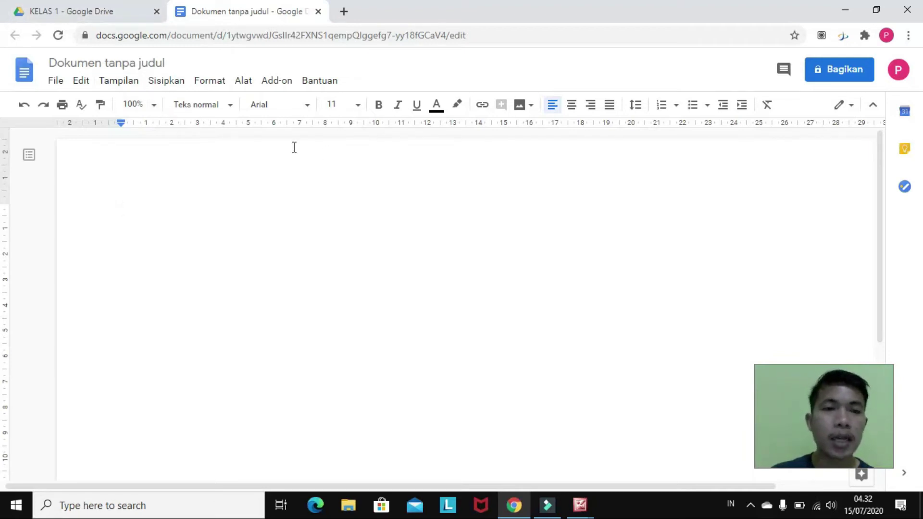
Rename the untitled document as MATERI 1 SUB TEMA MENGHAPAL
left_click(138, 65)
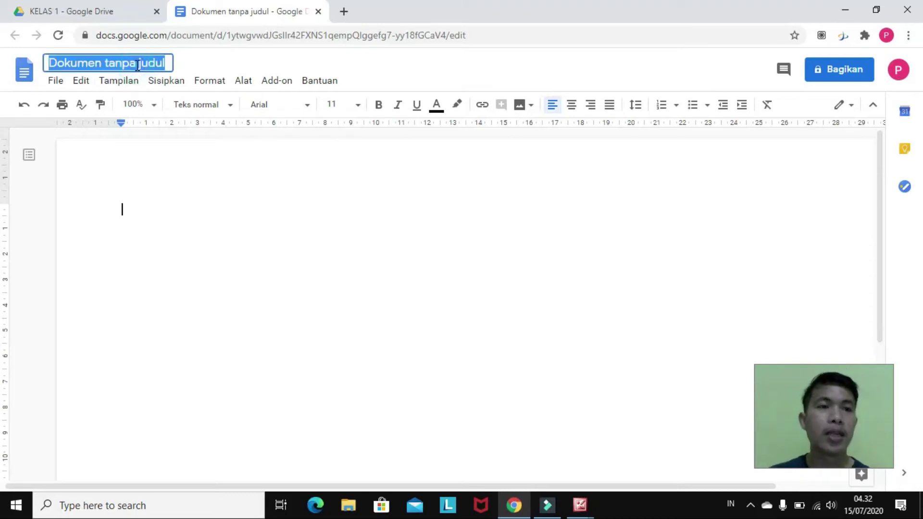
type("MATERI 1")
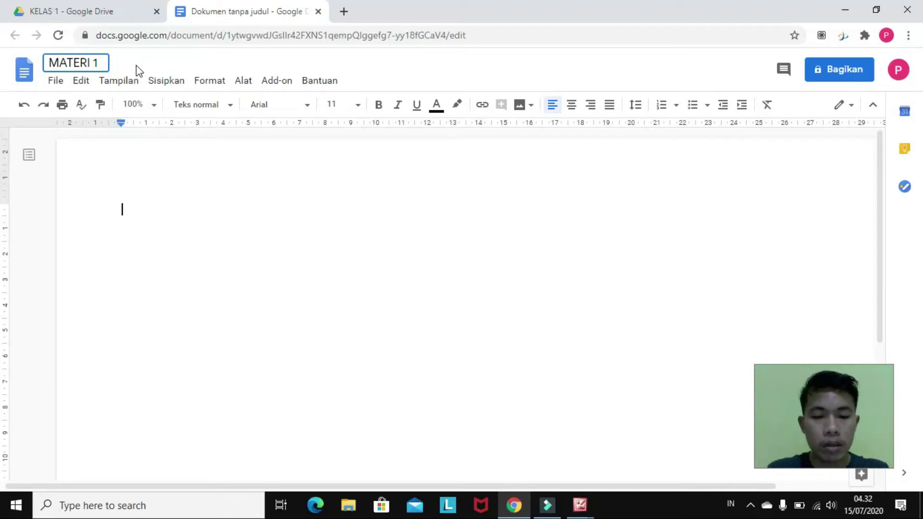
type(" SUB TEMA ")
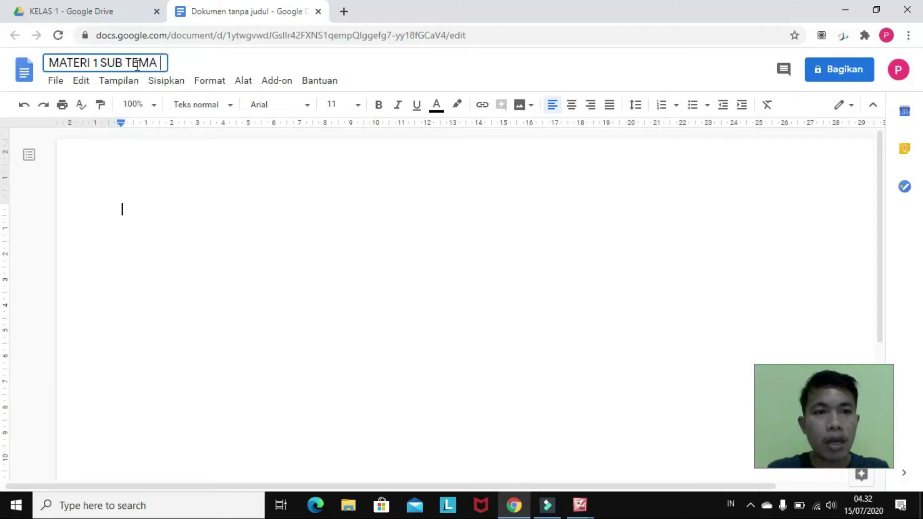
type("MENGH")
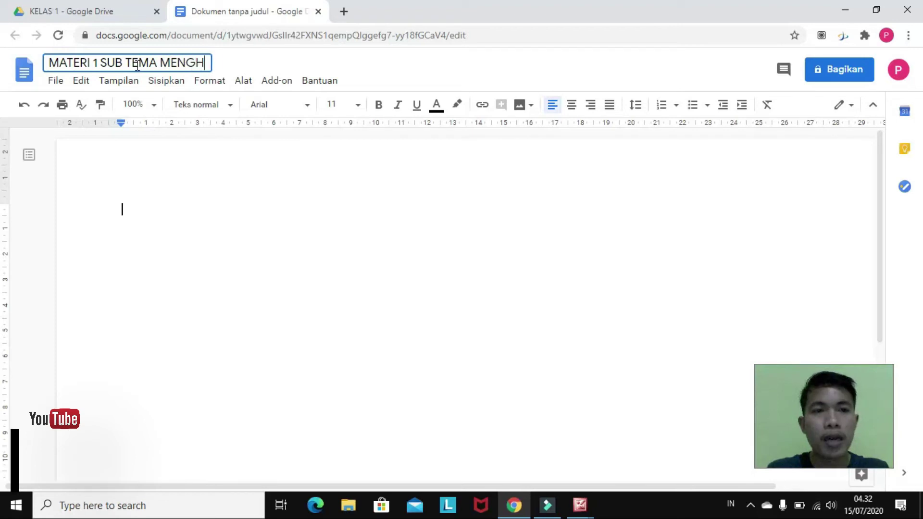
type("APAL")
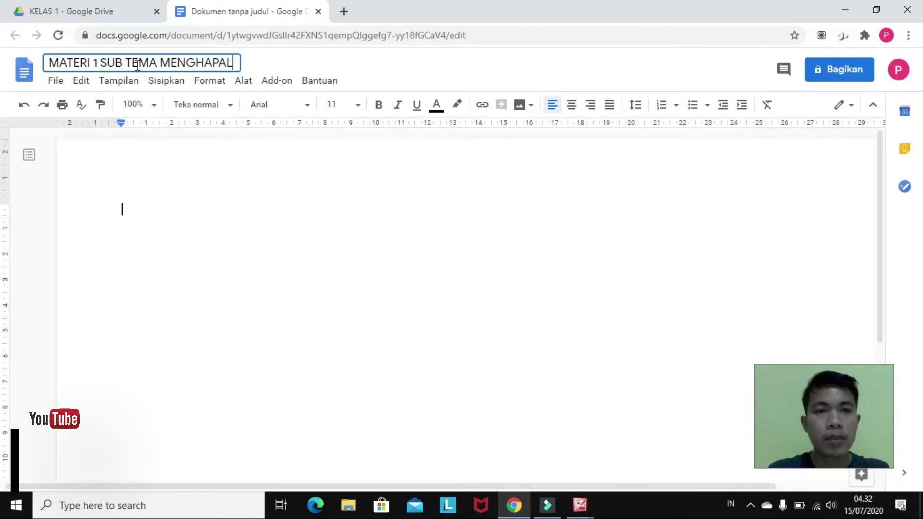
left_click(182, 190)
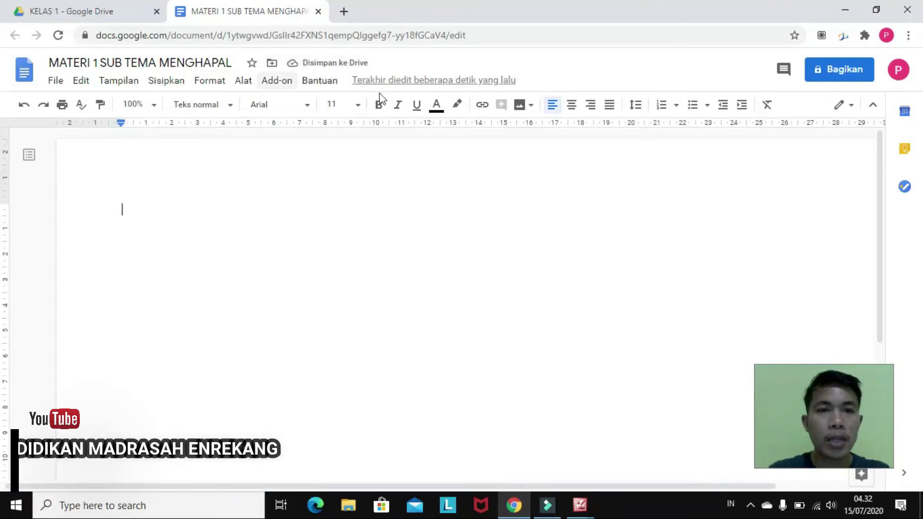
Check the new document and the spreadsheet in the KELAS 1 folder, and return to the open document
left_click(98, 10)
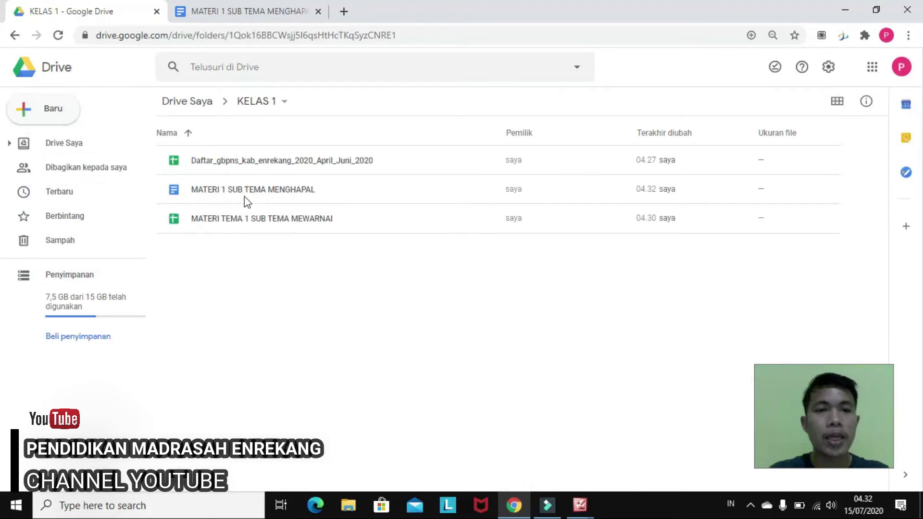
left_click(282, 200)
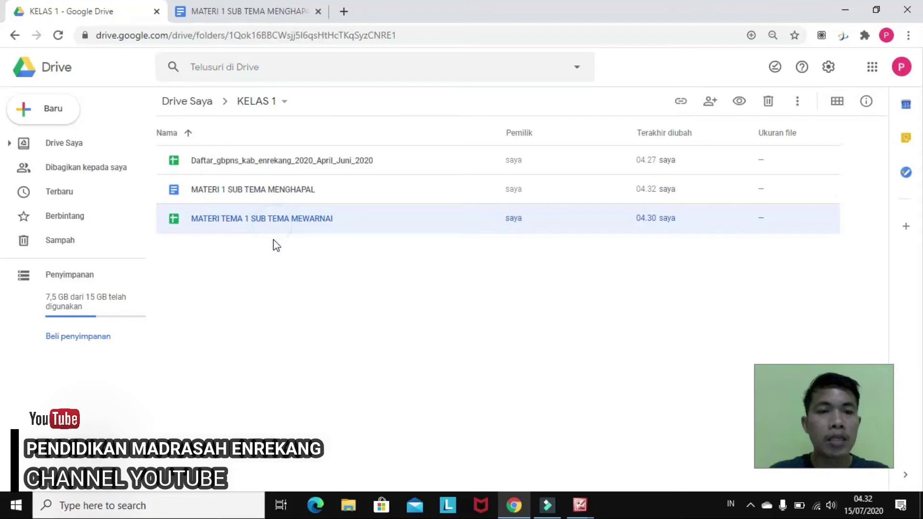
left_click(244, 11)
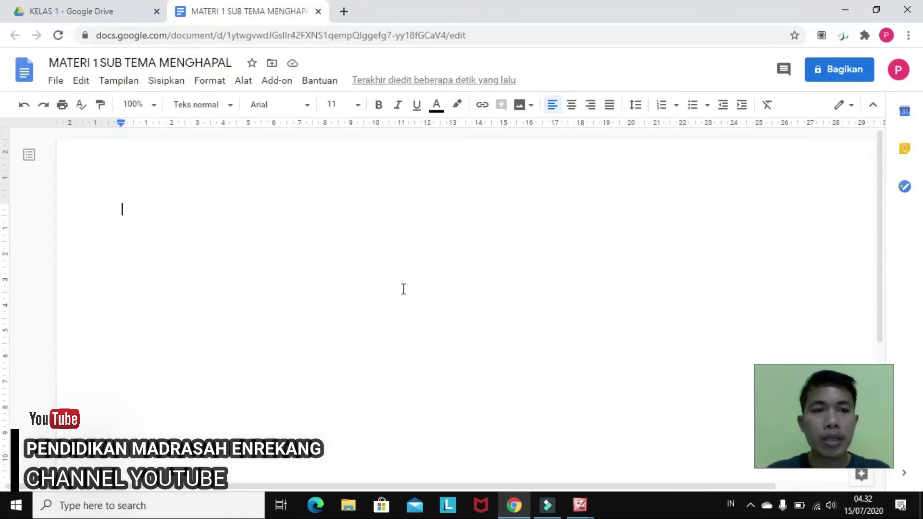
Enter the sample text GADGJKAJKKJGA in the document body and look over the document's file options
type("GADGJKAJKKJGA")
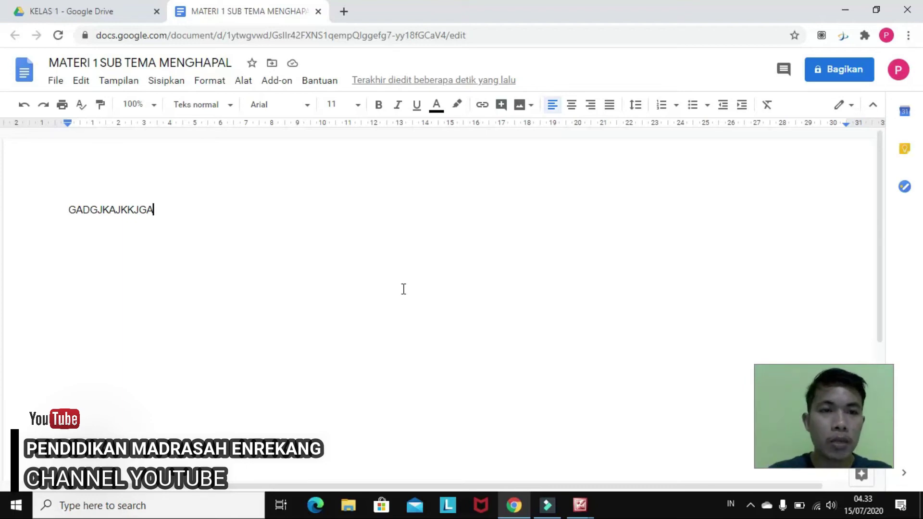
left_click(60, 63)
left_click(56, 80)
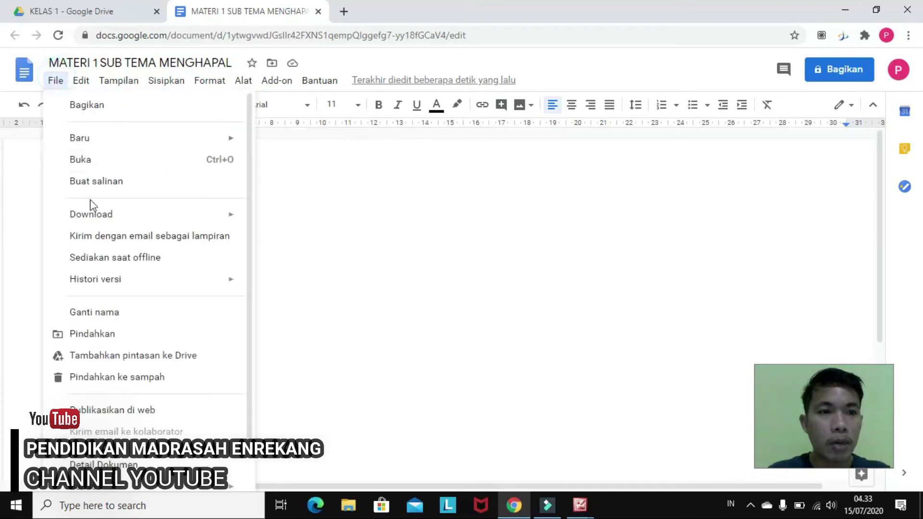
left_click(478, 283)
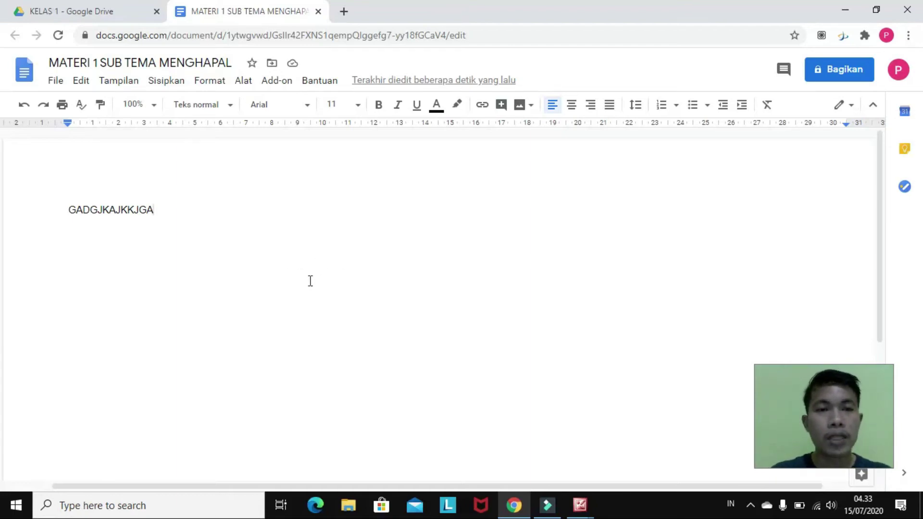
Create a blank Google Slides presentation inside the KELAS 1 folder and close the MATERI 1 SUB TEMA MENGHAPAL document
left_click(80, 11)
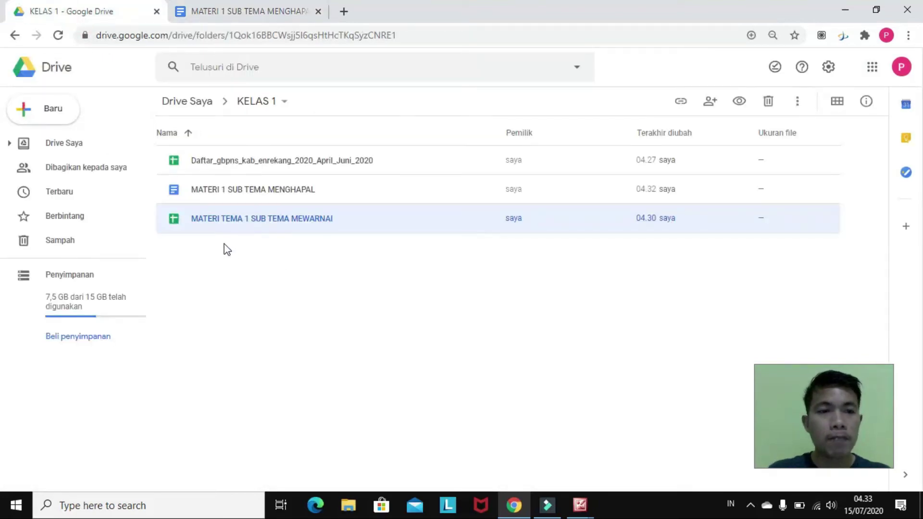
left_click(77, 114)
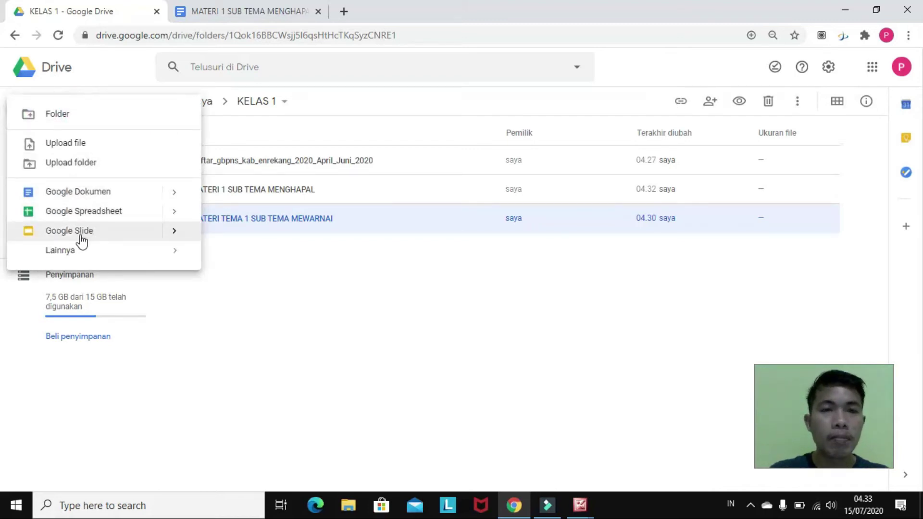
left_click(173, 235)
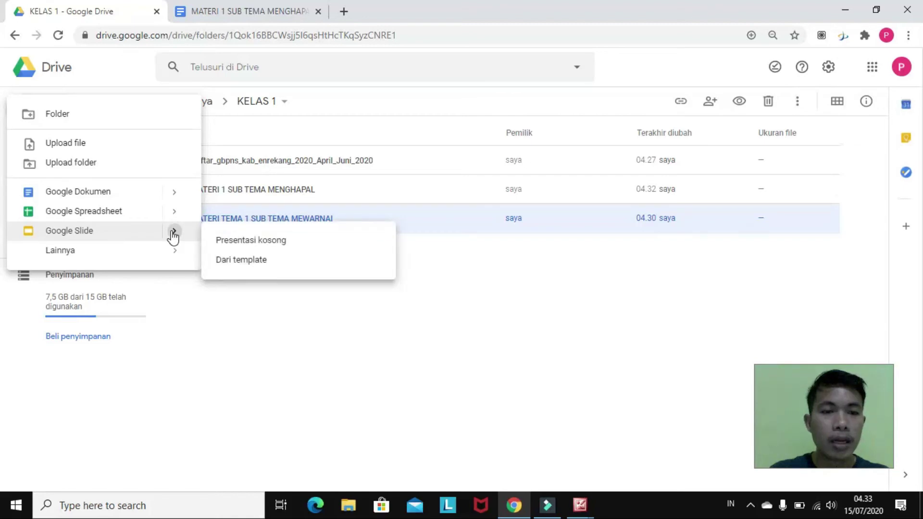
left_click(244, 243)
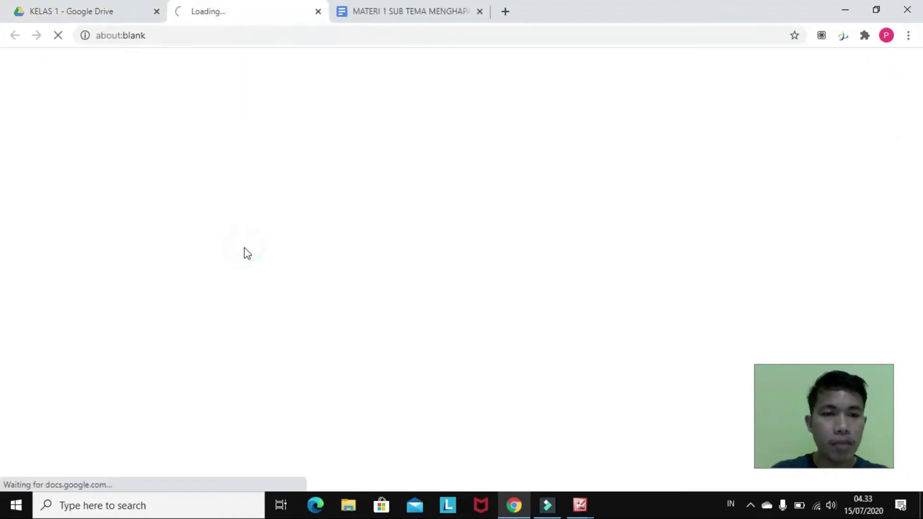
left_click(454, 12)
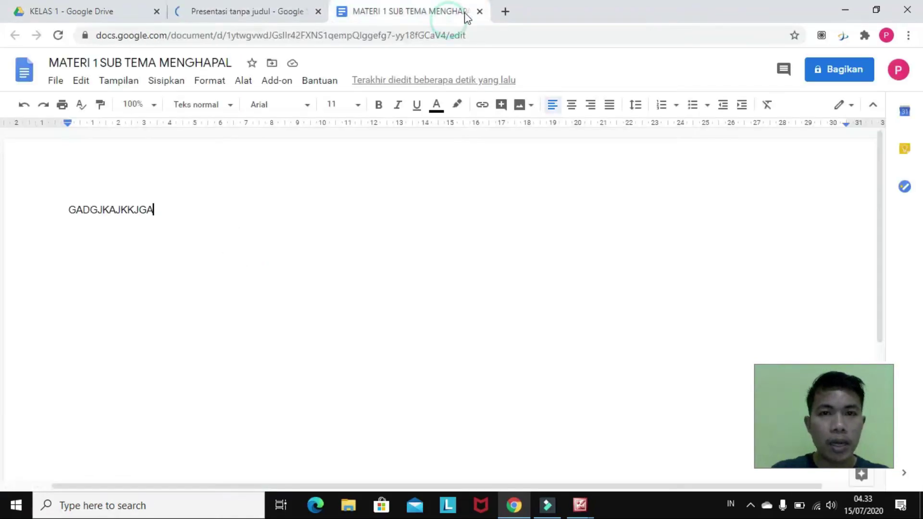
left_click(478, 11)
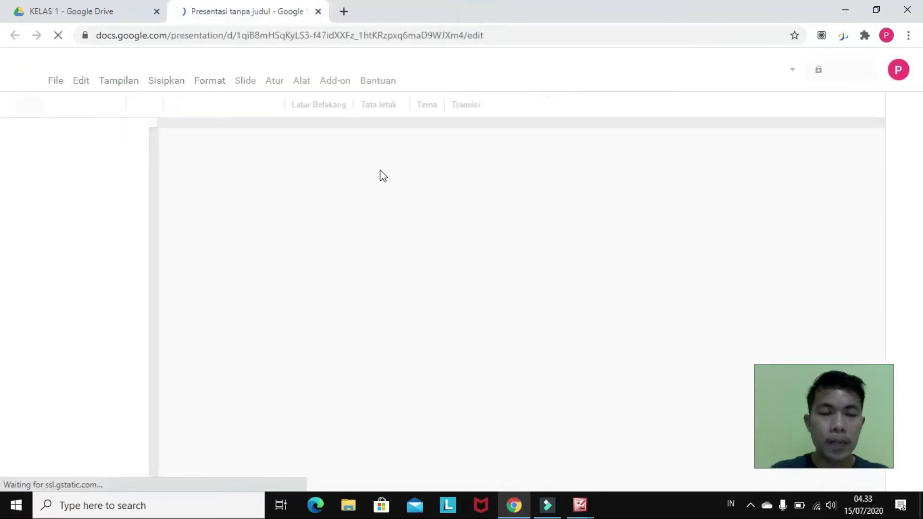
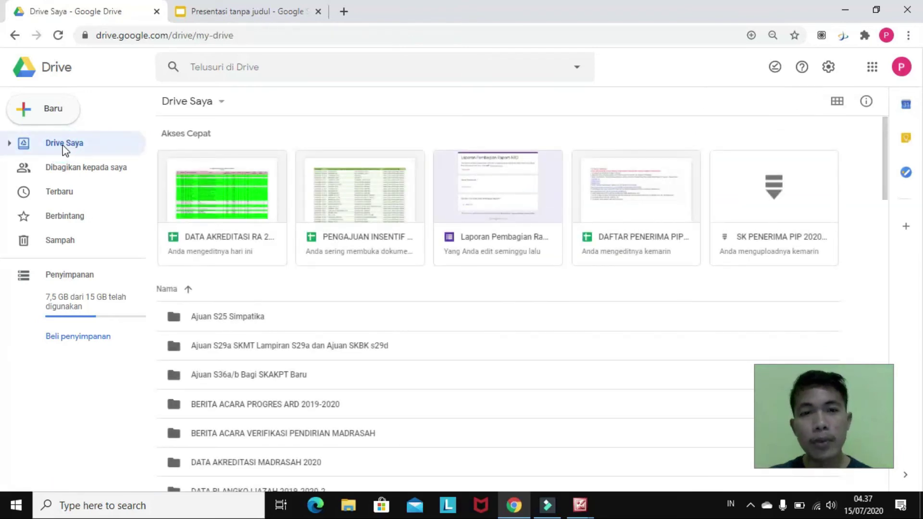
Look through the folders and files stored in Drive Saya, including the quick-access files
scroll(351, 308, "down", 3)
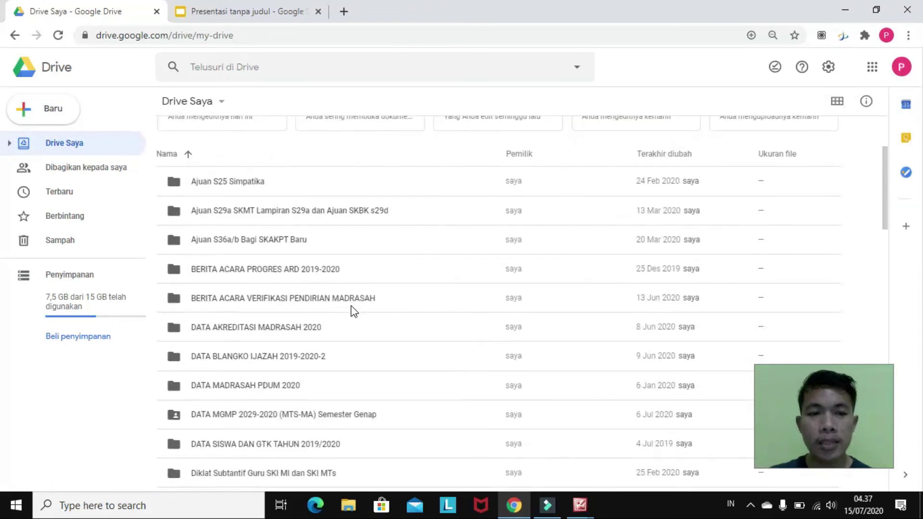
scroll(325, 303, "up", 3)
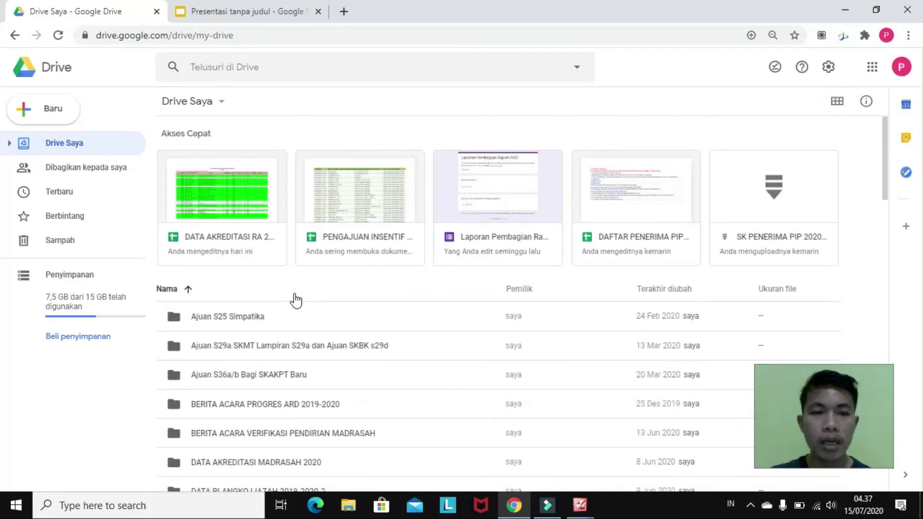
scroll(295, 294, "down", 4)
scroll(276, 259, "down", 1)
scroll(276, 269, "down", 10)
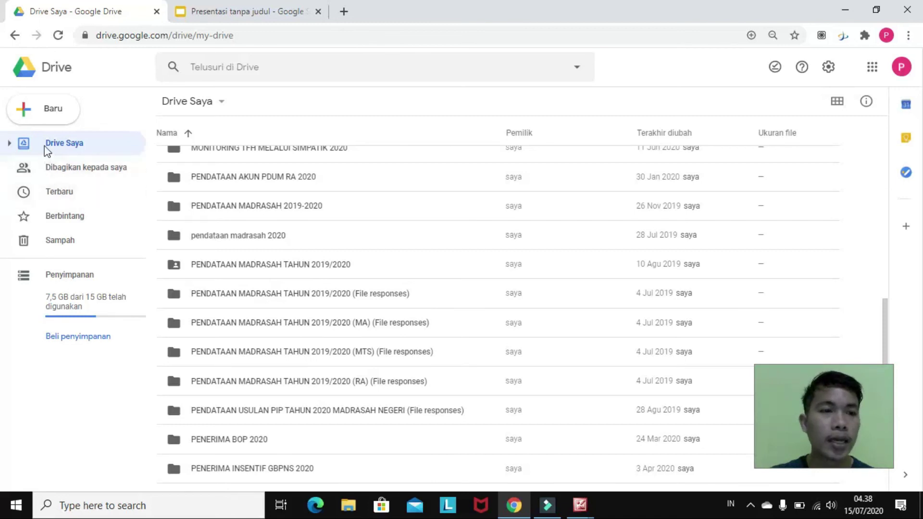
left_click(66, 145)
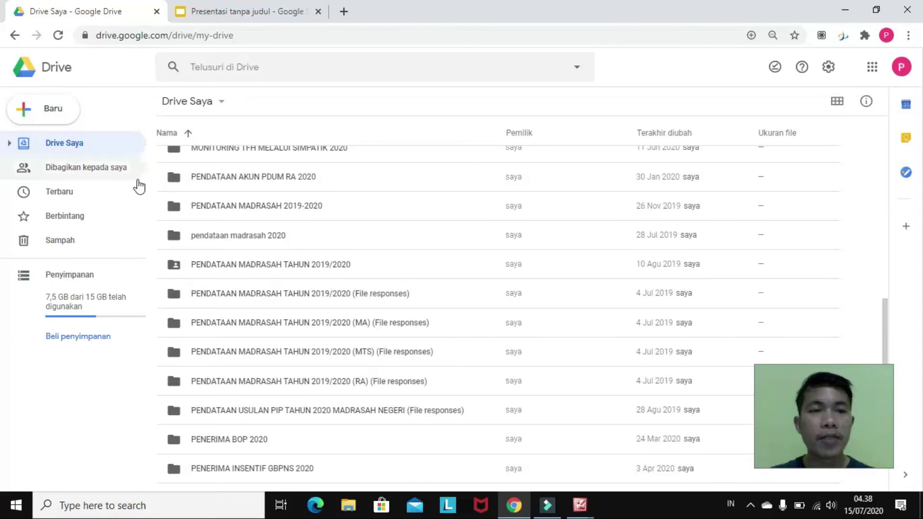
scroll(320, 267, "up", 2)
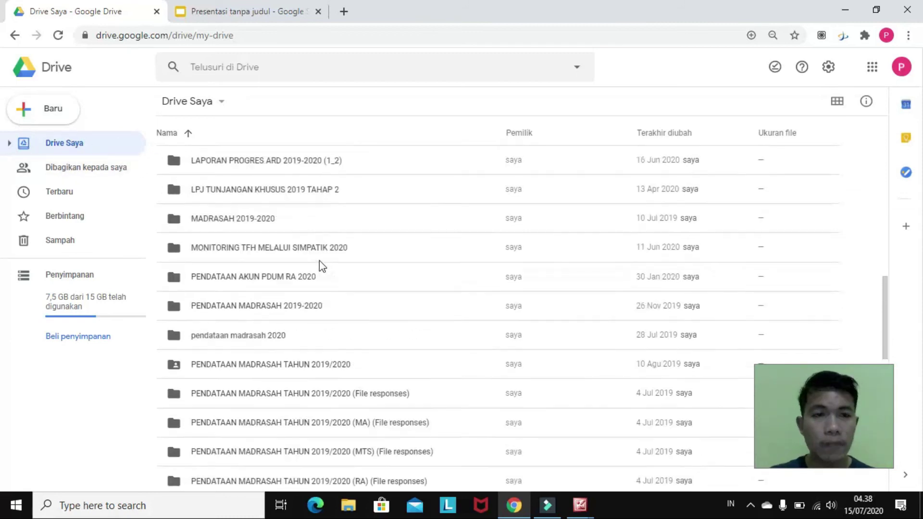
scroll(320, 266, "up", 6)
scroll(319, 266, "up", 7)
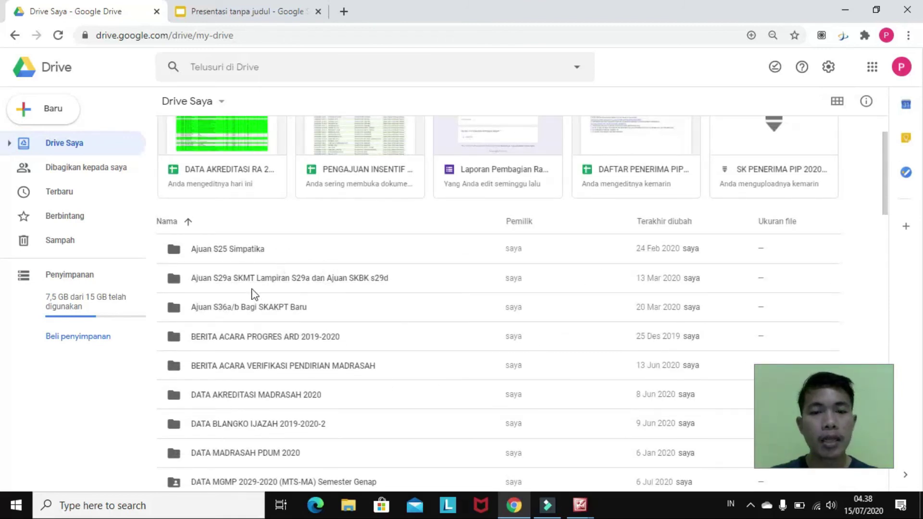
scroll(255, 296, "up", 2)
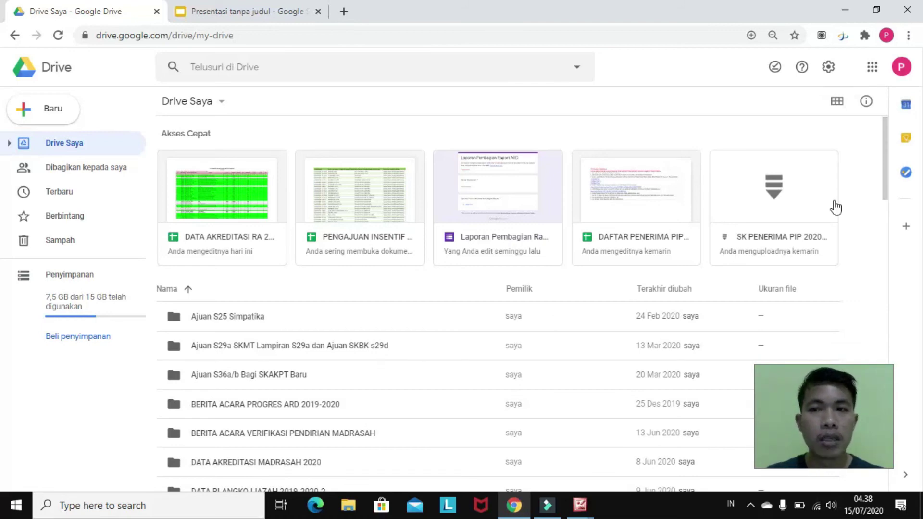
Preview Drive Saya in grid layout, return to list layout, and check the creation and upload options for Drive Saya
left_click(836, 106)
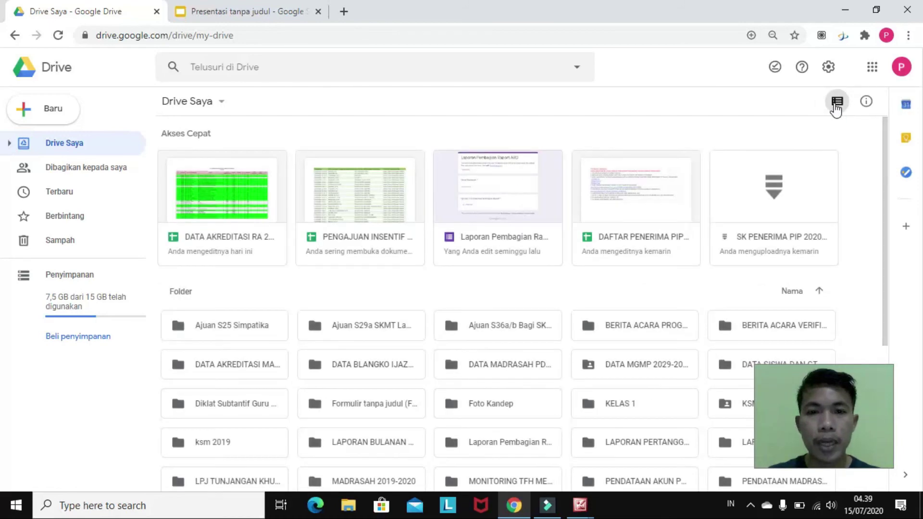
left_click(842, 108)
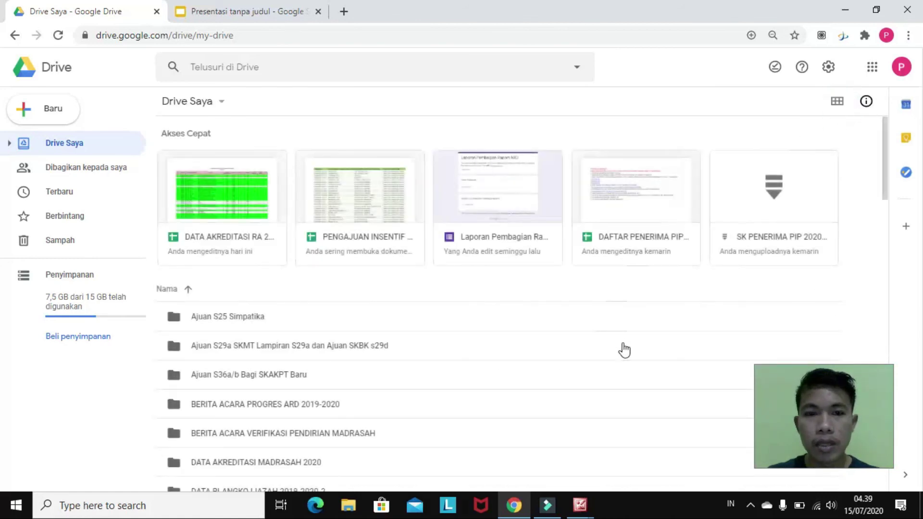
scroll(213, 154, "down", 3)
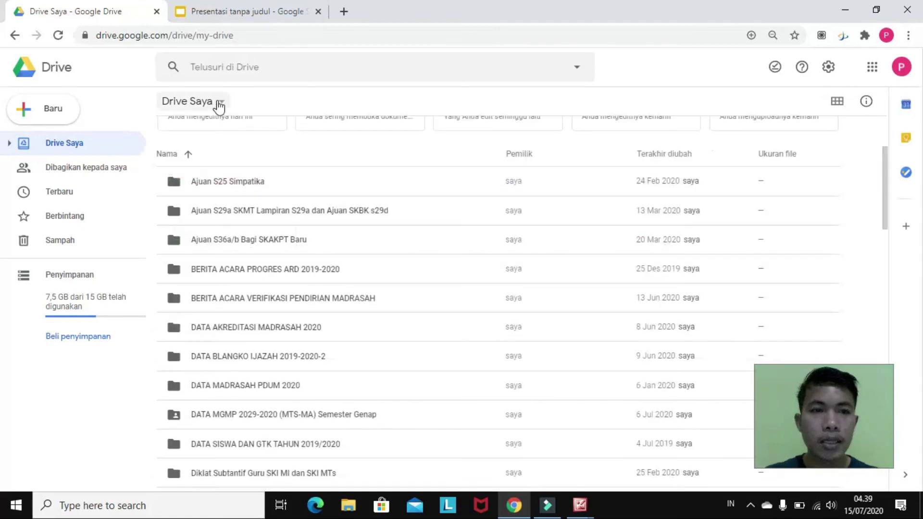
left_click(224, 102)
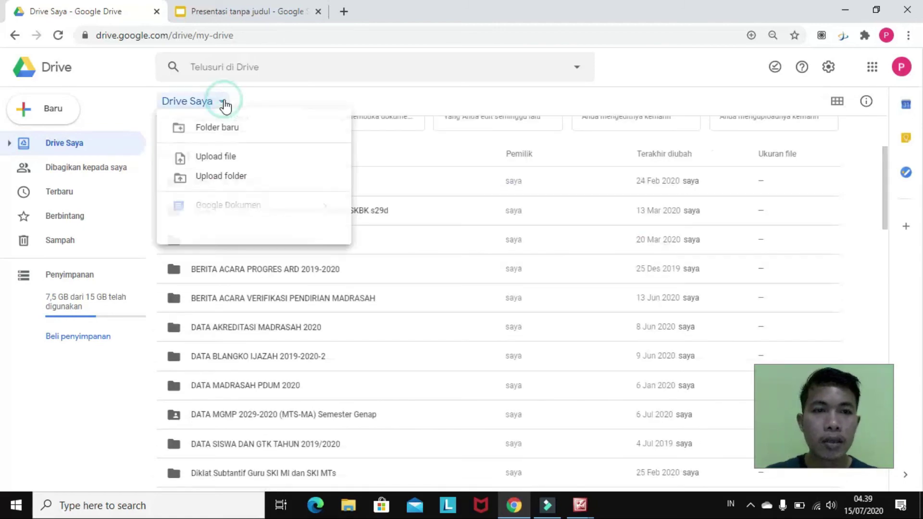
left_click(418, 100)
scroll(620, 159, "up", 3)
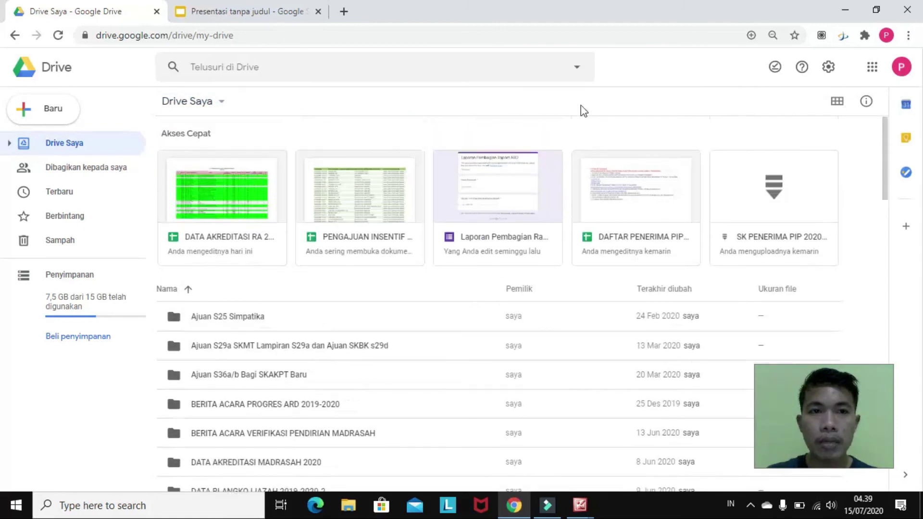
Search Drive for PIP and open the suggested PIP 2020 folder
left_click(293, 68)
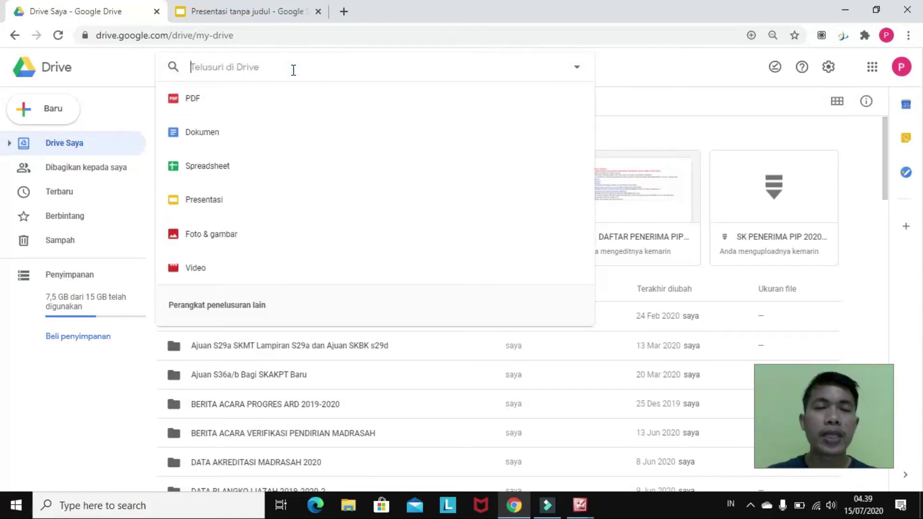
left_click(613, 74)
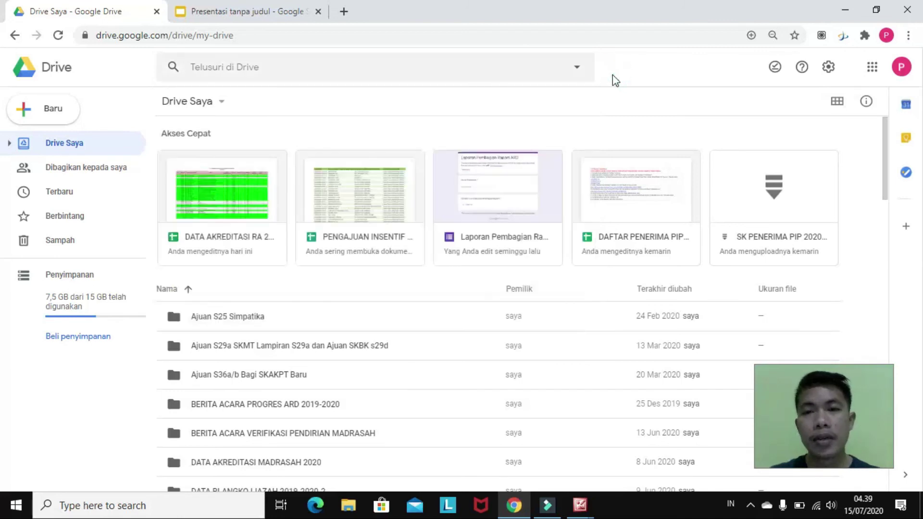
left_click(465, 65)
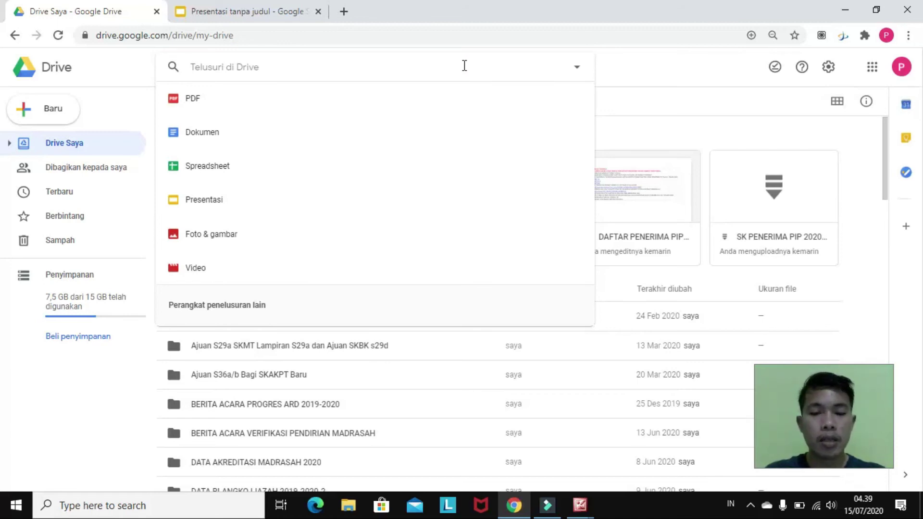
type("PIP")
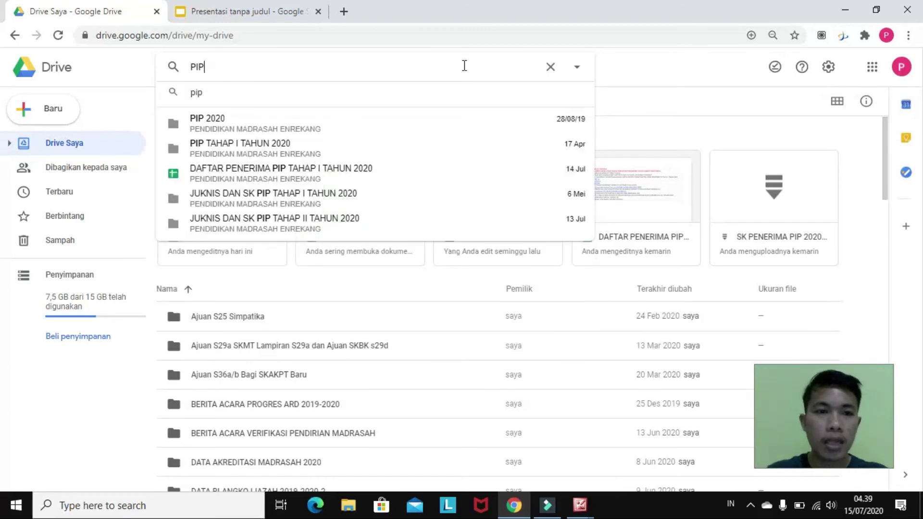
left_click(376, 123)
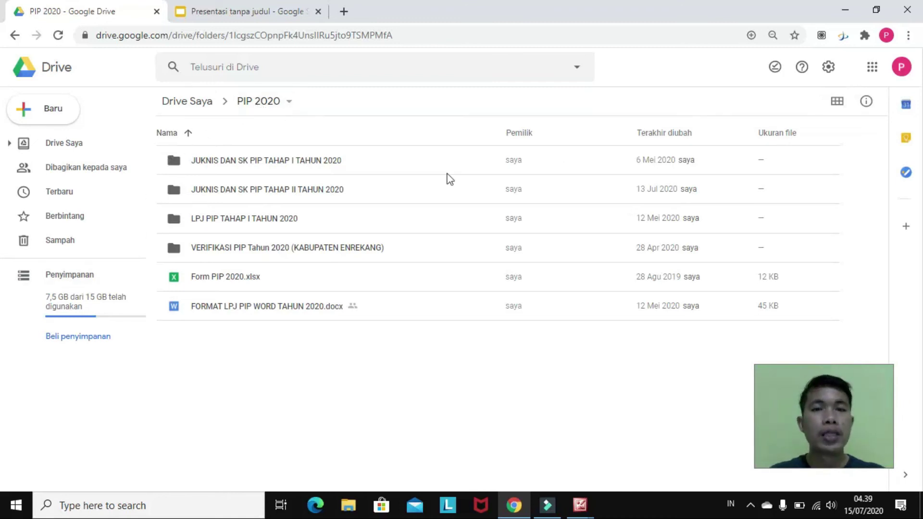
left_click(292, 66)
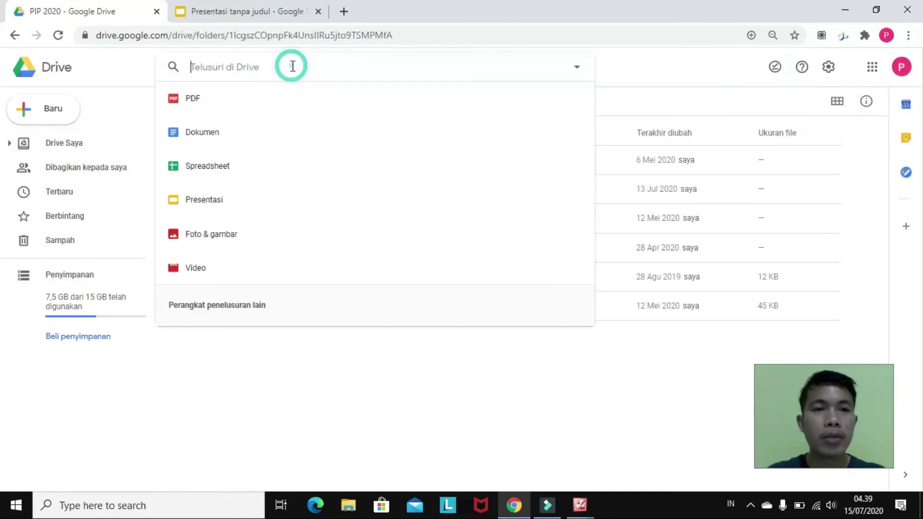
left_click(125, 71)
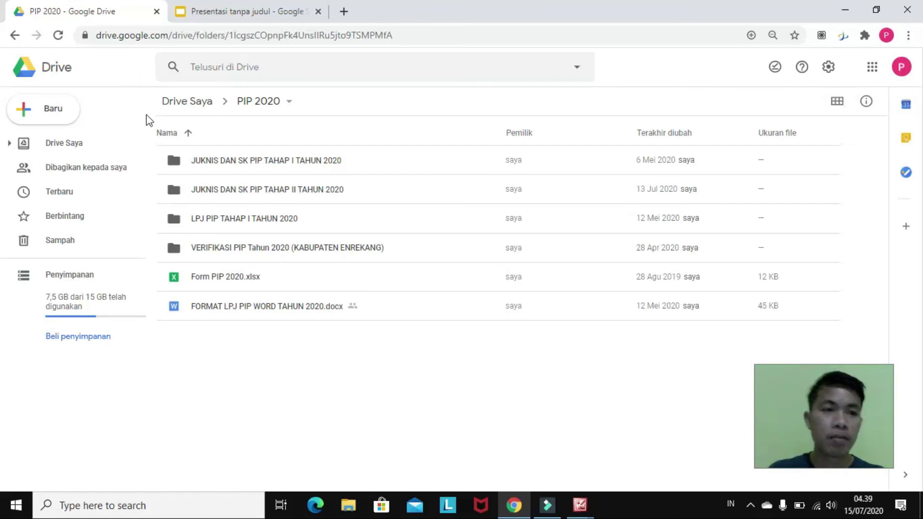
Open the files shared by others (Dibagikan kepada saya) and look through their names, owners and share dates
left_click(73, 173)
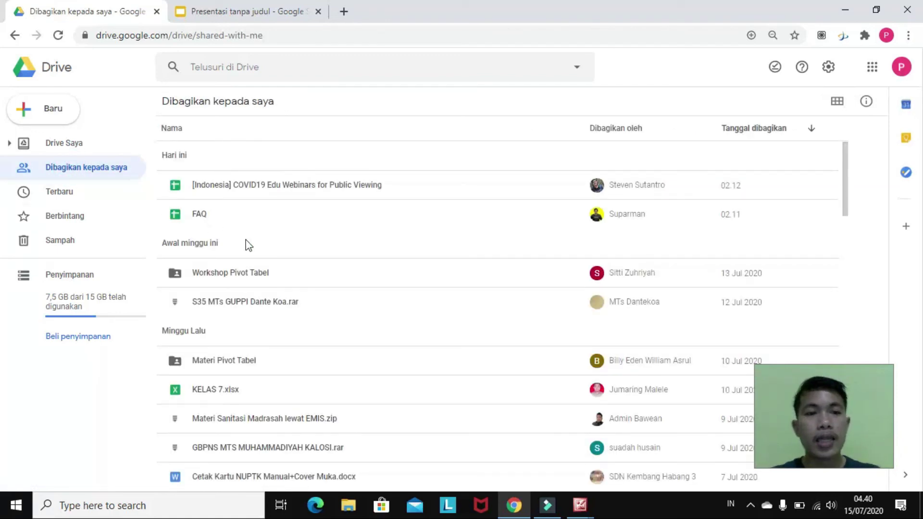
scroll(260, 259, "down", 12)
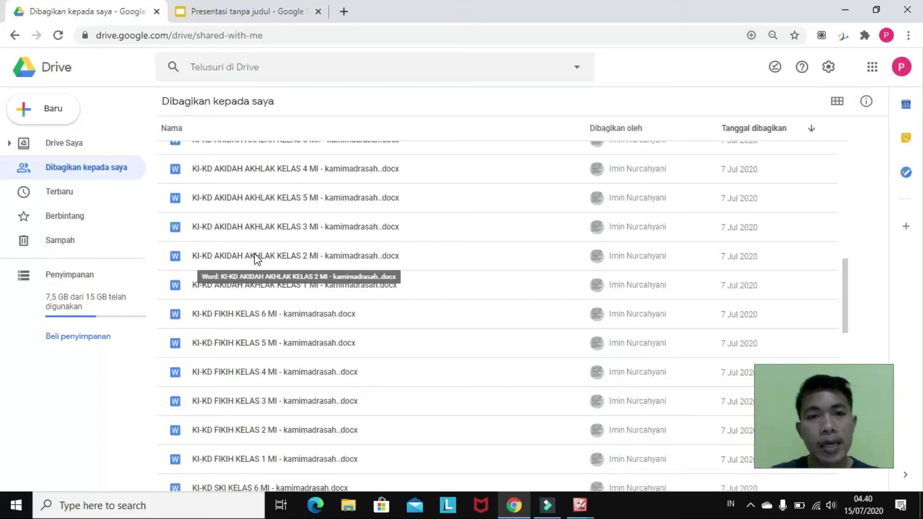
scroll(256, 259, "up", 3)
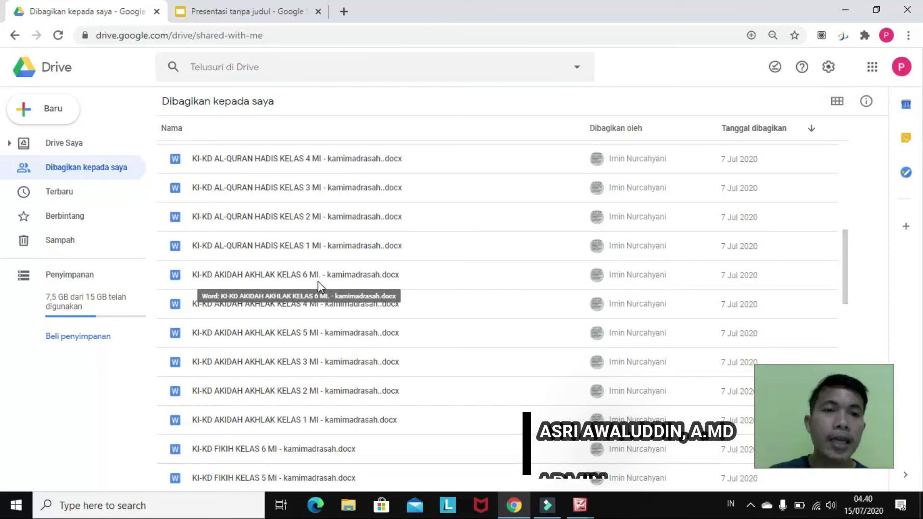
scroll(361, 276, "up", 10)
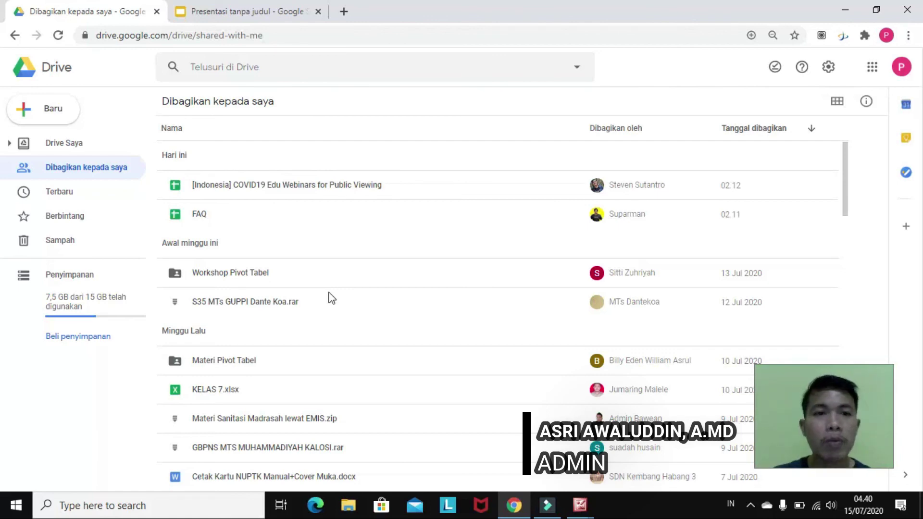
Open the recent files (Terbaru) and look through their names, last activity dates, owners and sizes
left_click(74, 192)
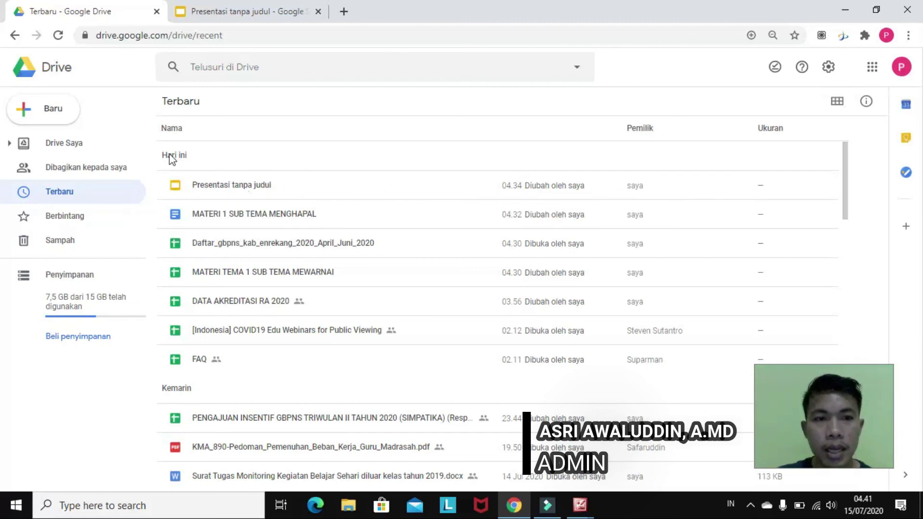
scroll(180, 404, "down", 3)
scroll(185, 399, "down", 6)
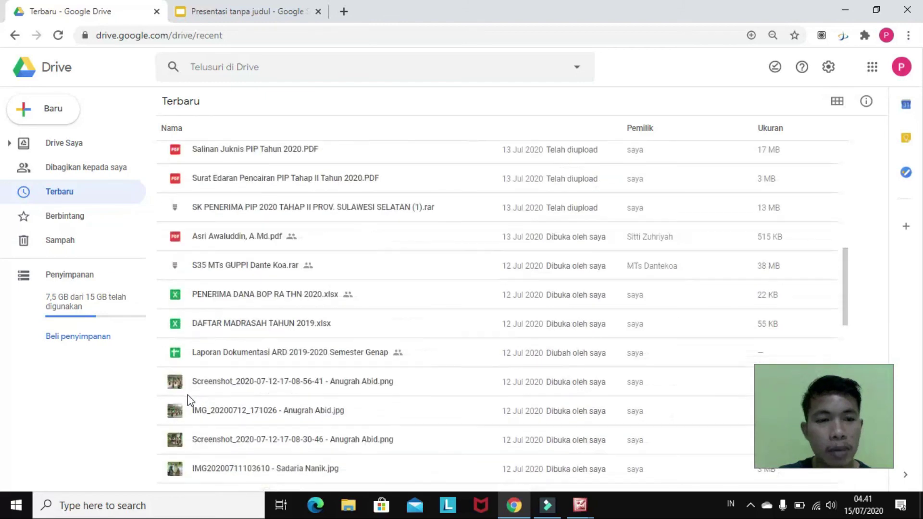
scroll(186, 356, "up", 3)
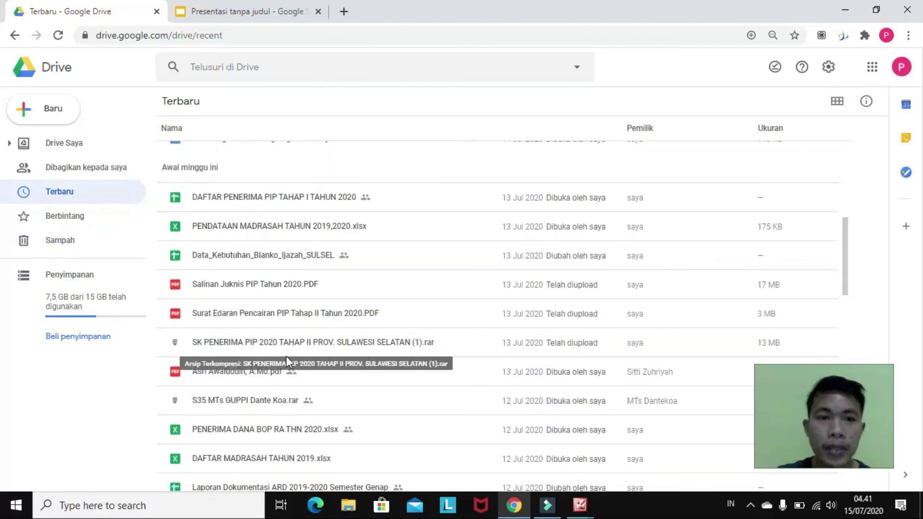
scroll(193, 298, "down", 8)
scroll(185, 327, "down", 10)
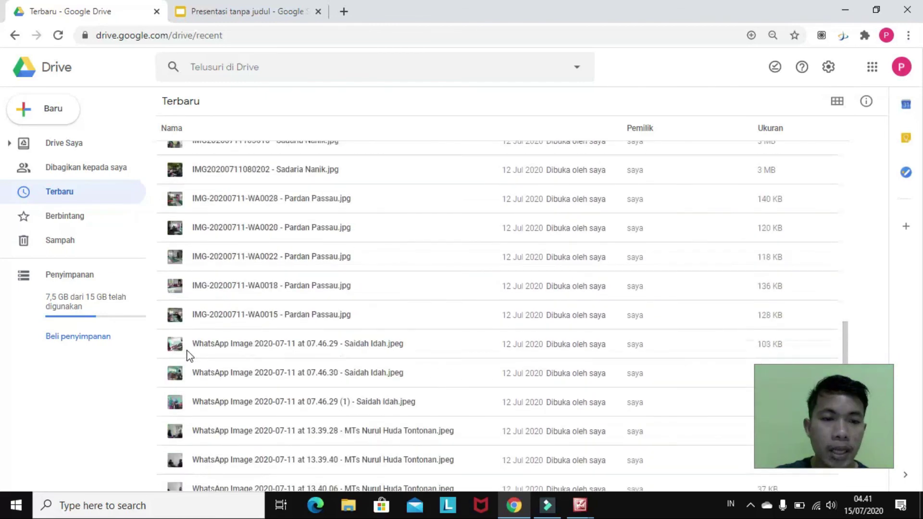
scroll(189, 365, "down", 5)
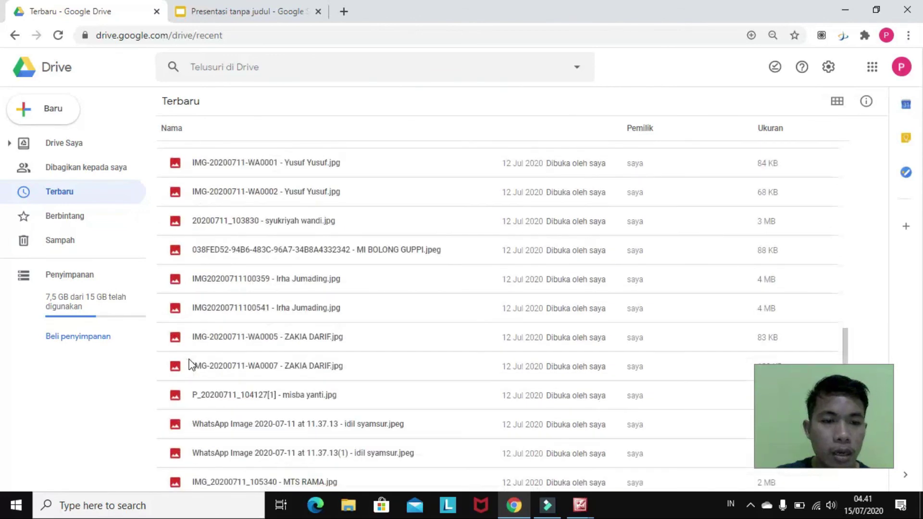
scroll(190, 365, "up", 8)
scroll(192, 366, "up", 6)
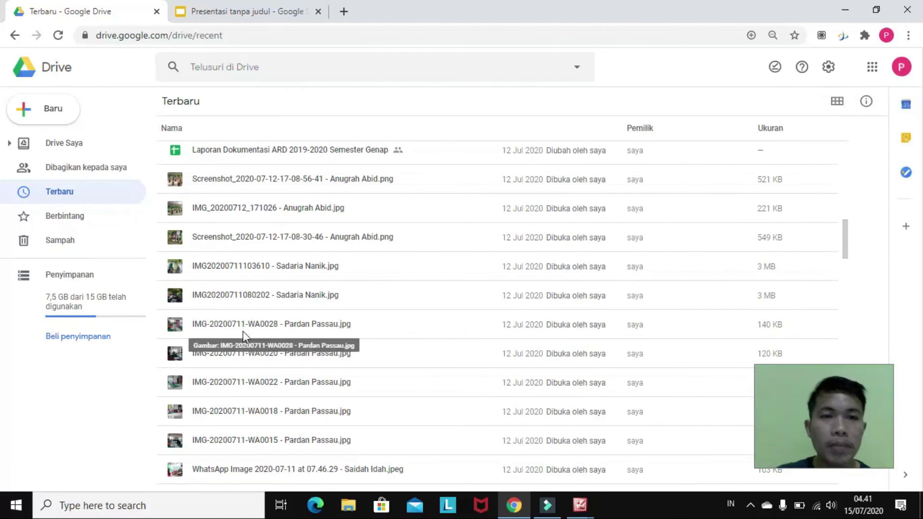
scroll(243, 330, "up", 4)
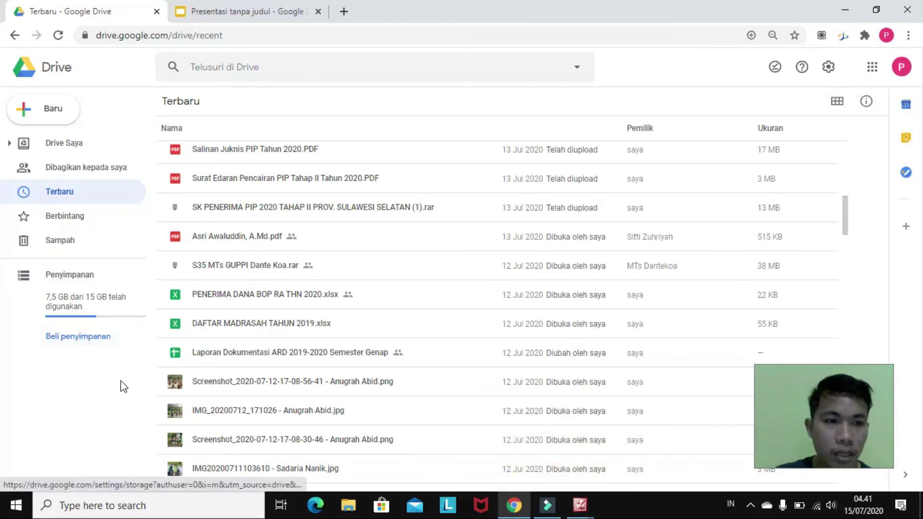
Switch to the Microsoft Office 2010 picture viewer showing the Google Drive logo image
left_click(572, 514)
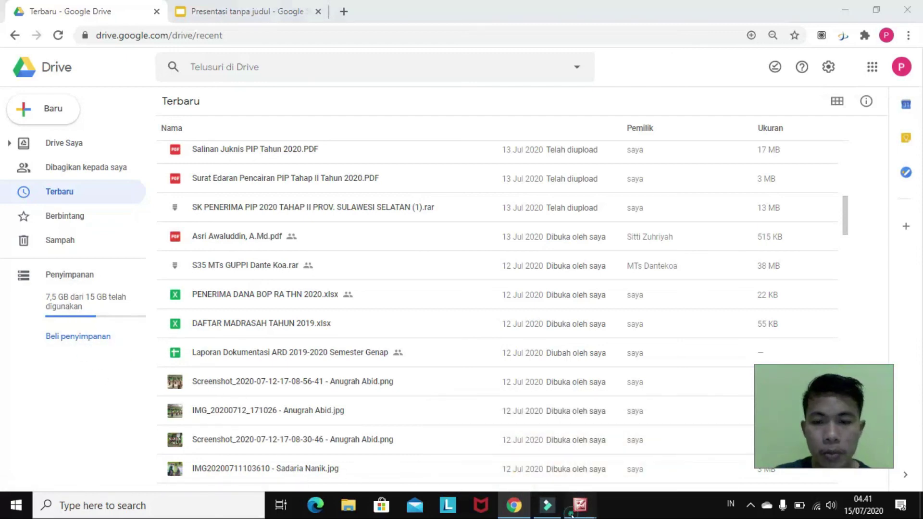
left_click(631, 454)
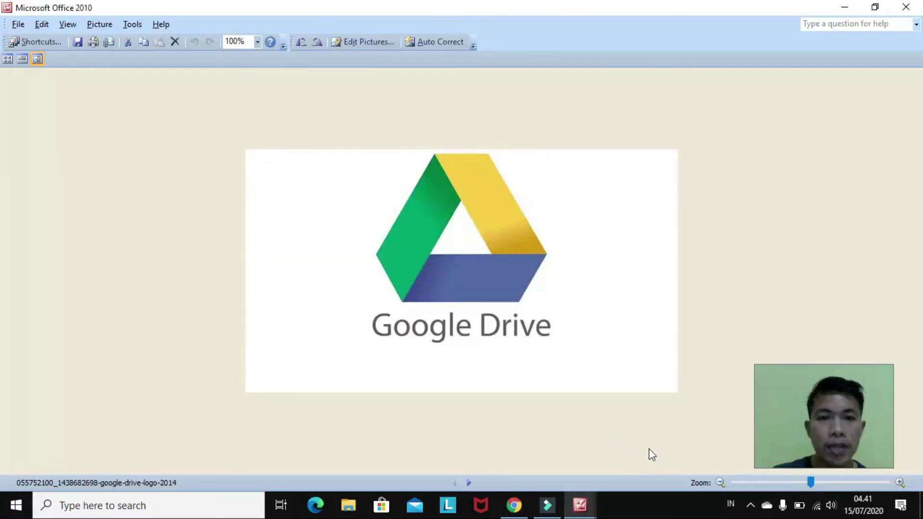